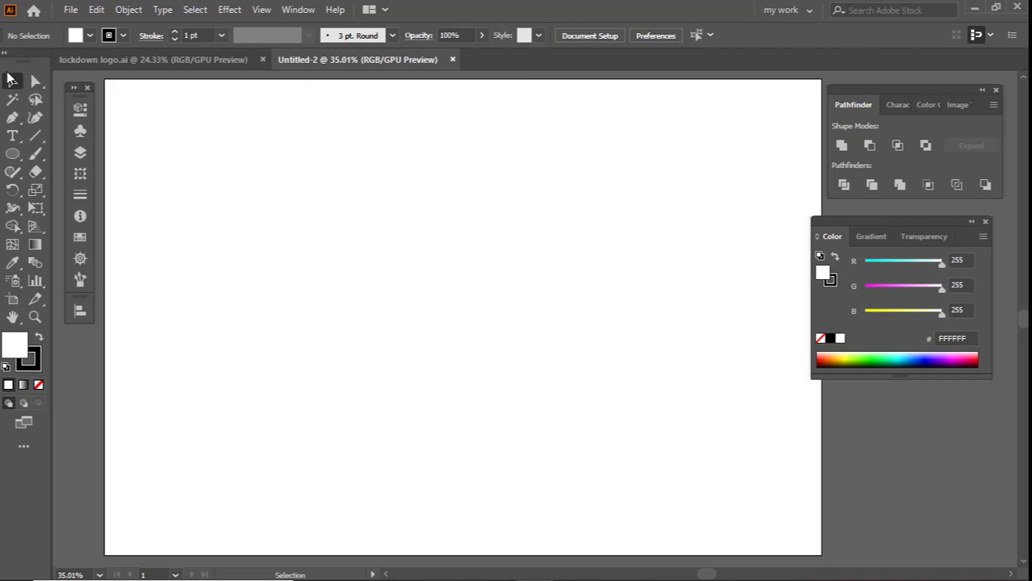
Step: Draw a circle in the artboard's left half with a black fill and no stroke
left_click(13, 154)
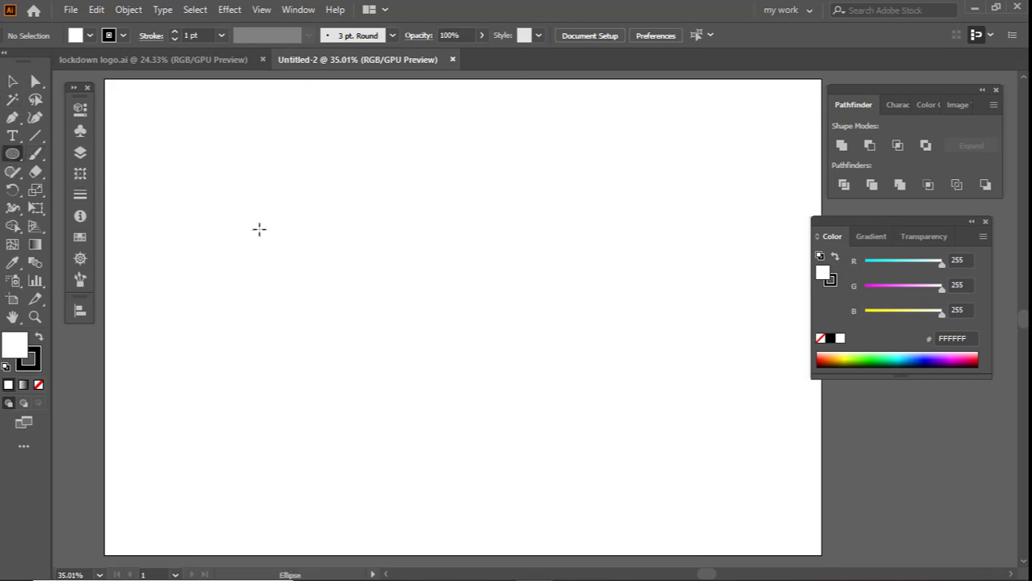
mouse_move(295, 271)
left_mouse_down()
mouse_move(354, 305)
mouse_move(337, 292)
left_mouse_up()
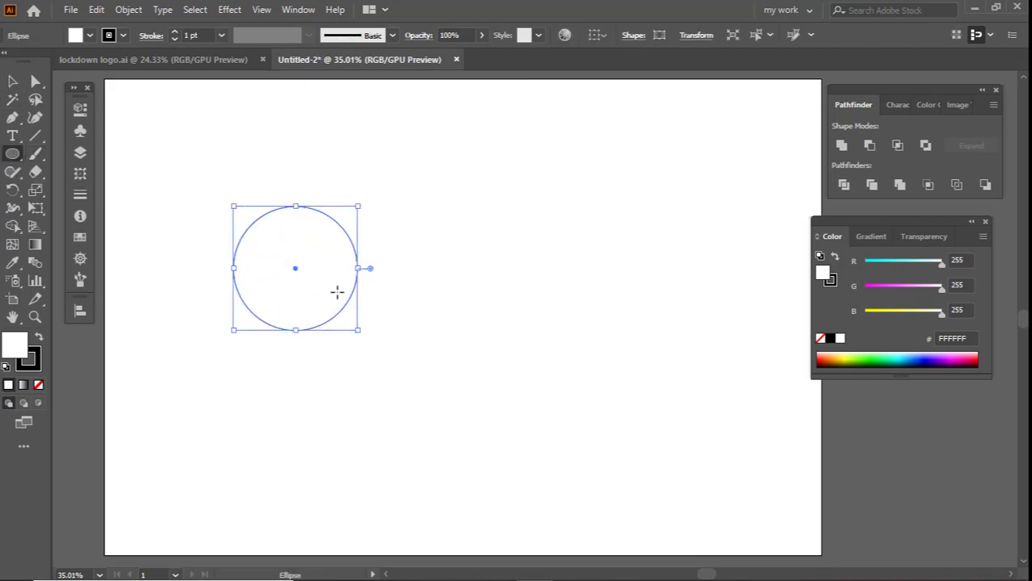
left_click(39, 337)
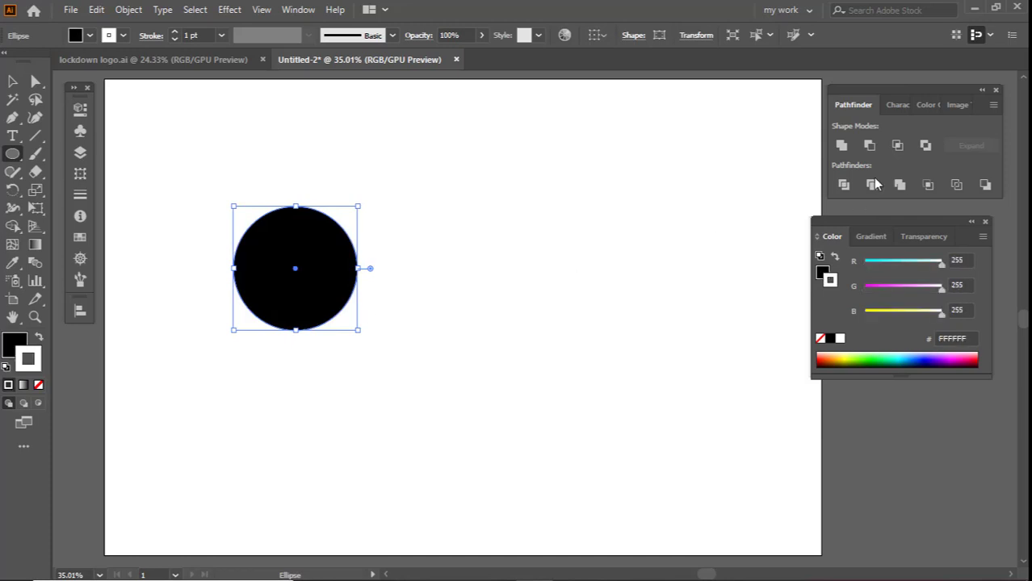
left_click(38, 385)
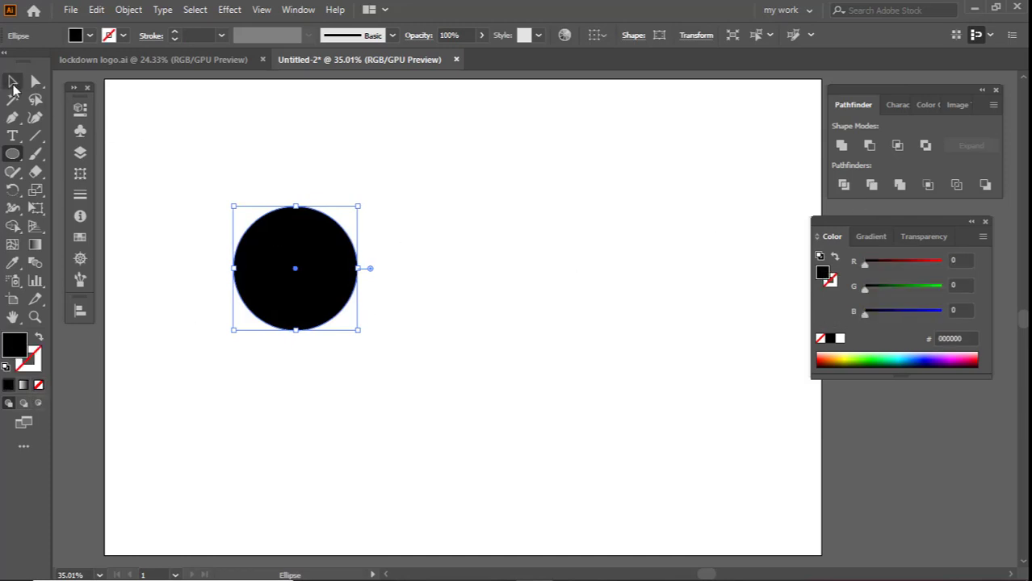
Step: Duplicate the black circle to the artboard's right side and shift the original slightly down
left_click_drag(285, 282, 650, 283)
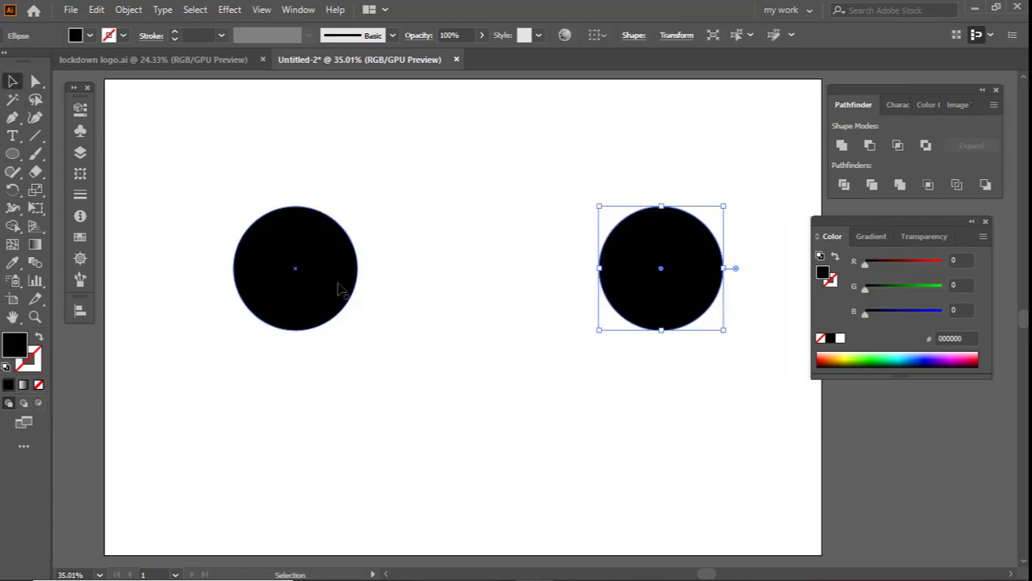
left_click(306, 279)
left_click_drag(307, 279, 312, 300)
Step: Draw a square above the left circle and fully round its two top corners into an arch
left_click_drag(12, 154, 73, 154)
mouse_move(406, 192)
left_mouse_down()
mouse_move(454, 224)
mouse_move(464, 244)
left_mouse_up()
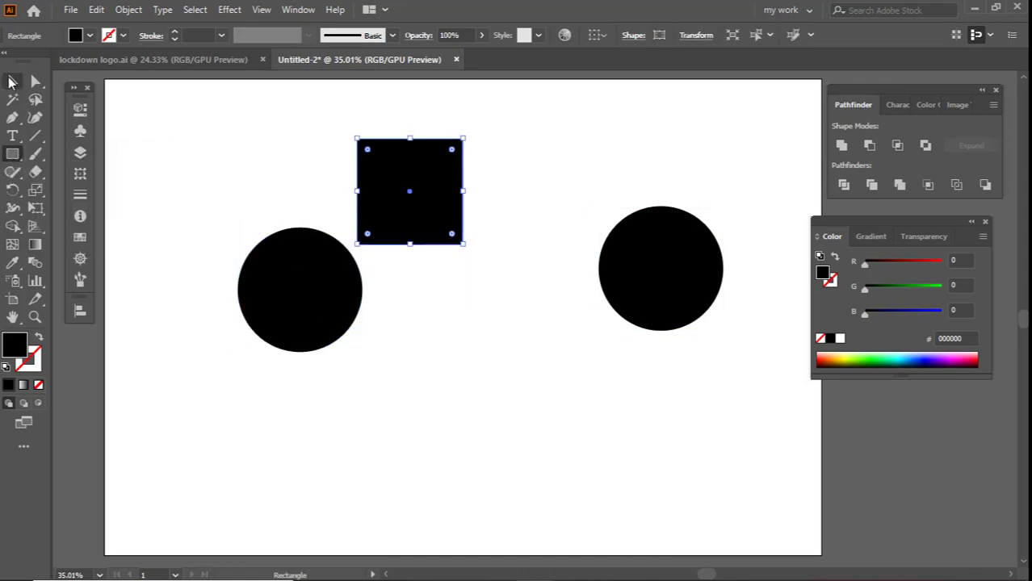
key("a")
left_click_drag(332, 126, 474, 165)
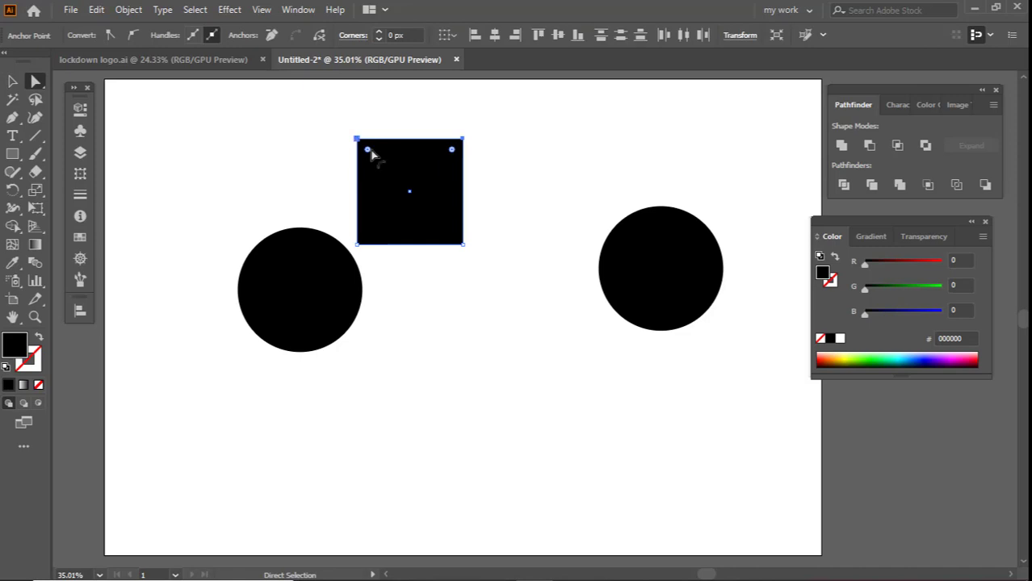
left_click_drag(370, 153, 423, 205)
left_click(12, 81)
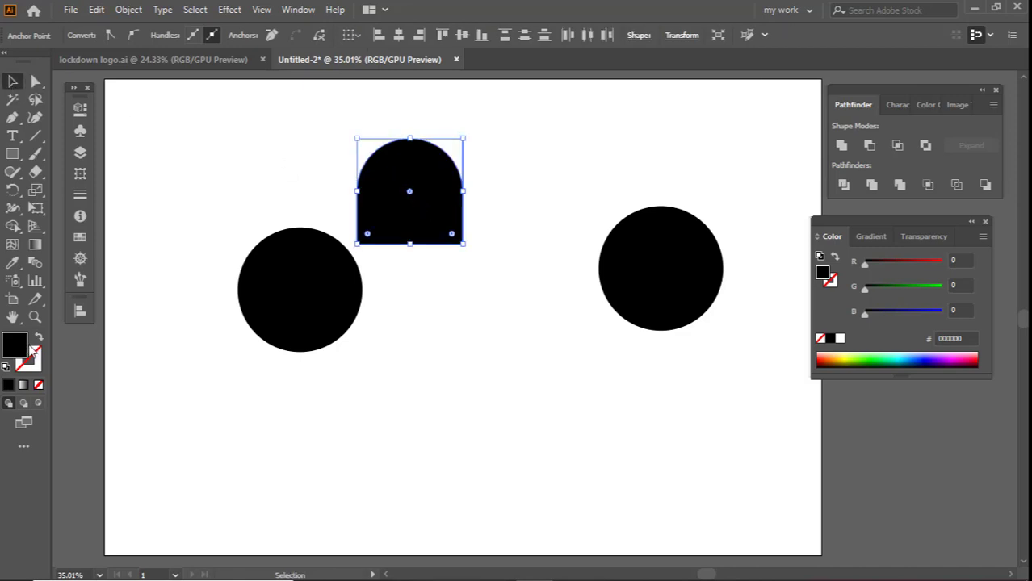
Step: Turn the arch's black fill into an outline with a 14 pt stroke
left_click(38, 339)
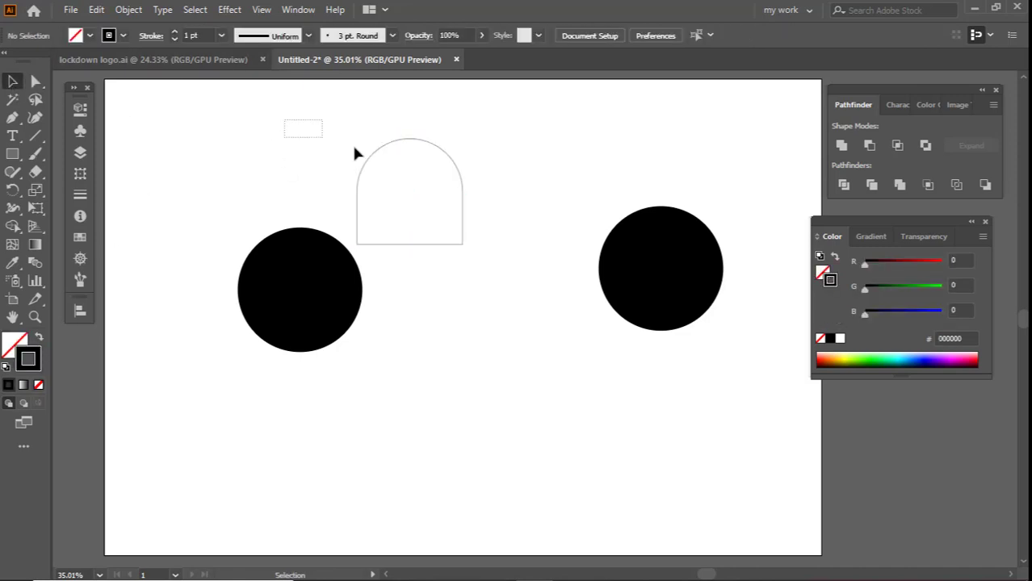
left_click(221, 35)
left_click(250, 251)
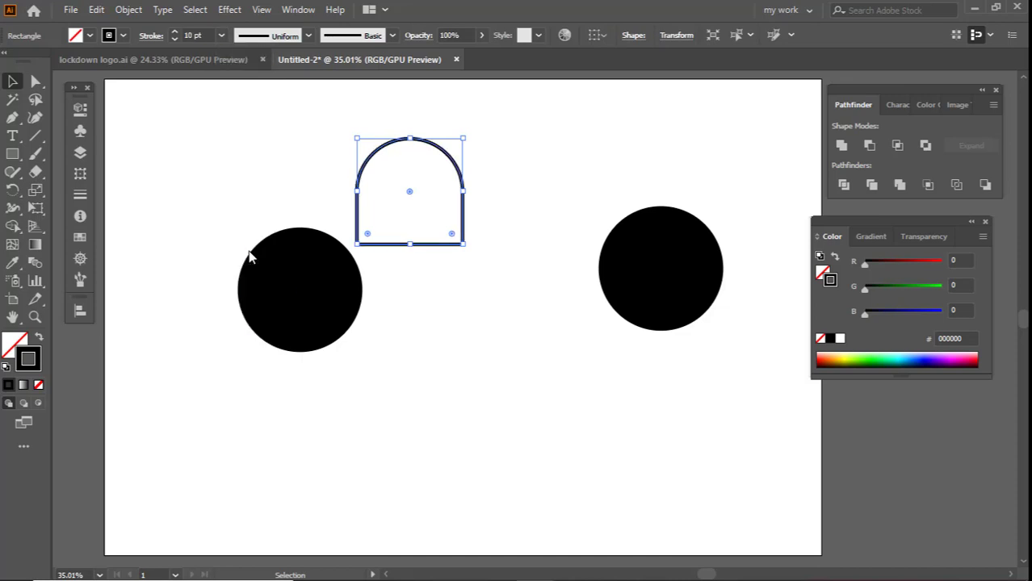
left_click(222, 36)
left_click(240, 286)
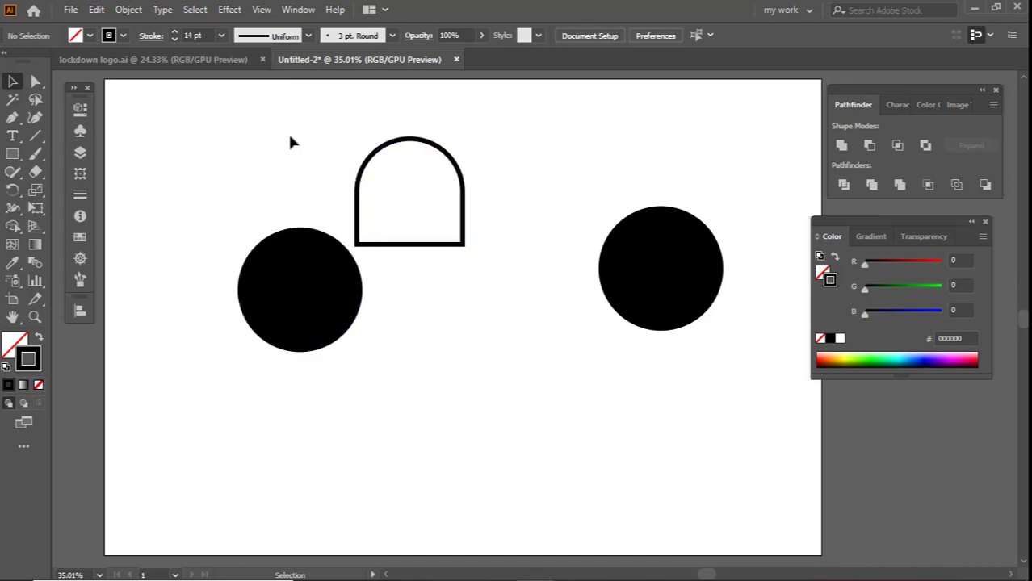
Step: Expand the arch's fill and stroke into shapes
left_click(132, 10)
left_click(208, 184)
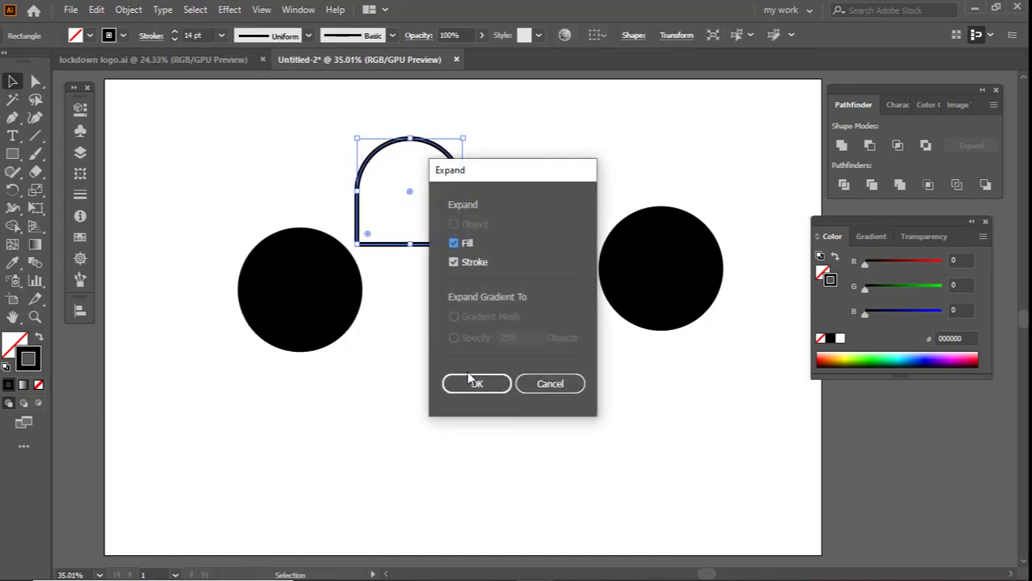
left_click(472, 381)
left_click(404, 319)
Step: Fill the left circle with red FF0000 and remove its stroke
left_click(308, 265)
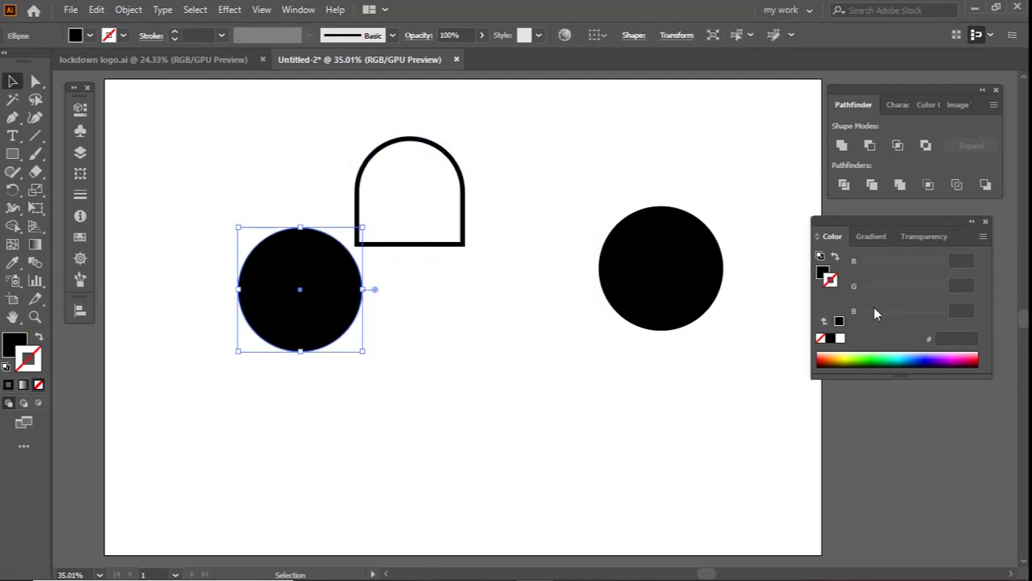
left_click(833, 359)
left_click_drag(902, 297, 855, 342)
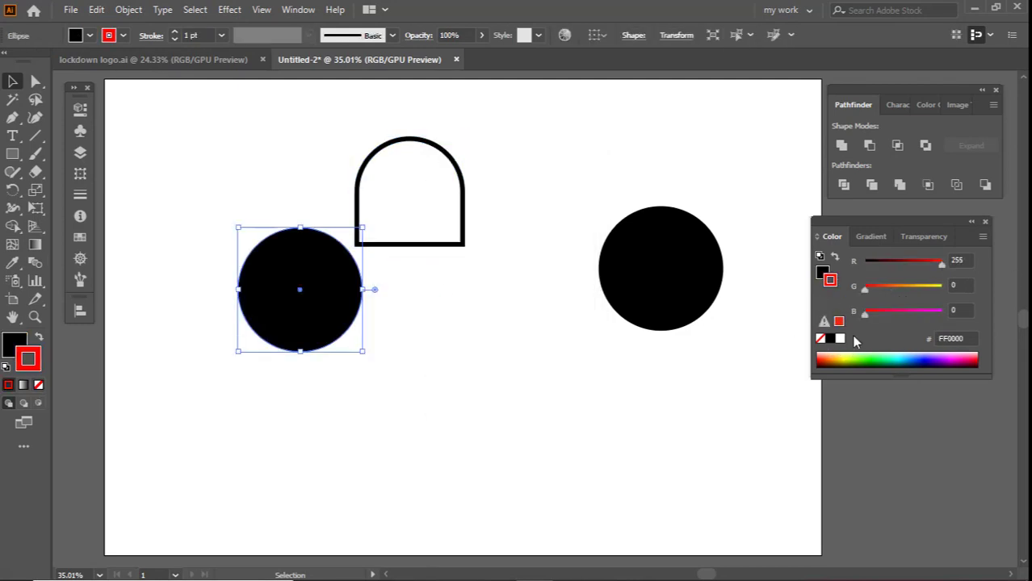
left_click(37, 338)
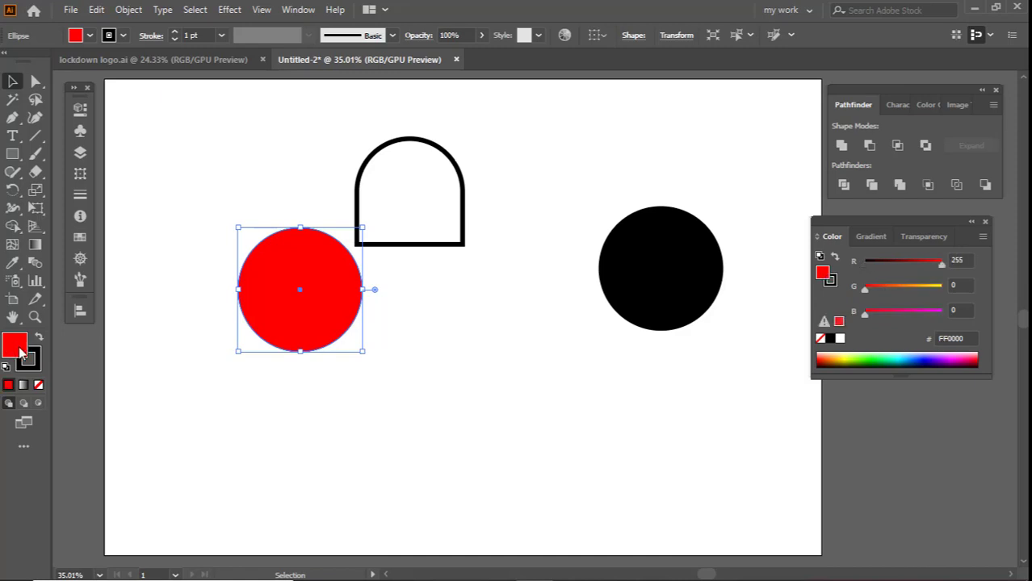
left_click(37, 386)
Step: Recolour the expanded arch to green 008E00
left_click(459, 247)
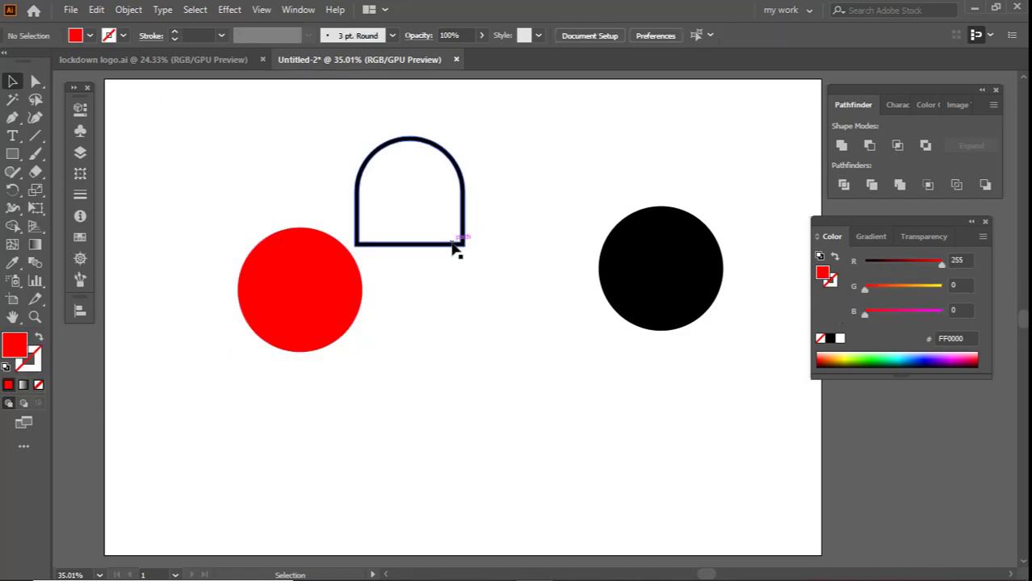
left_click(463, 243)
left_click_drag(865, 288, 909, 288)
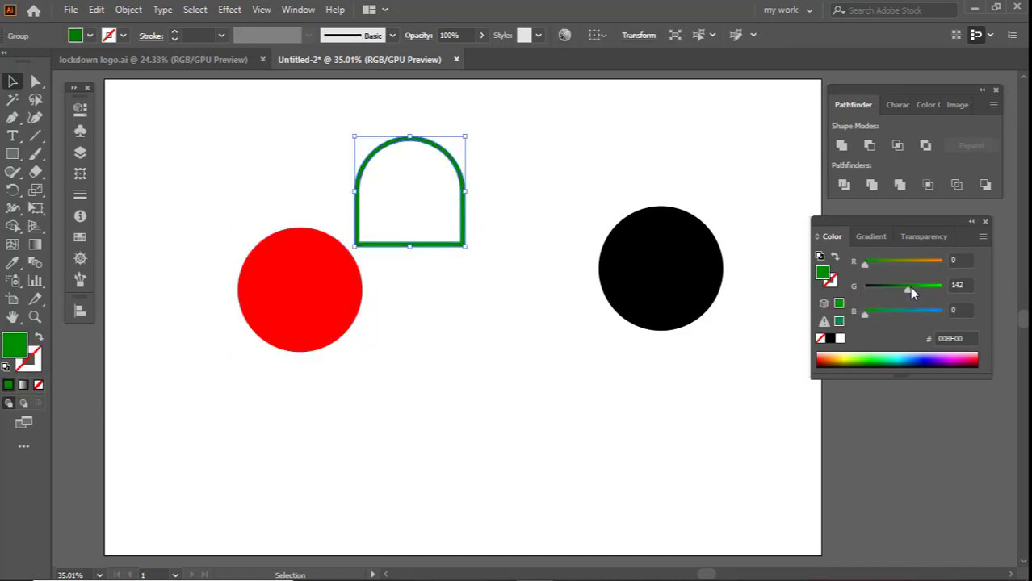
left_click(534, 202)
Step: Scale the green arch down, place it over the red circle's upper part and send it behind the circle
left_click_drag(458, 194, 347, 235)
right_click(351, 231)
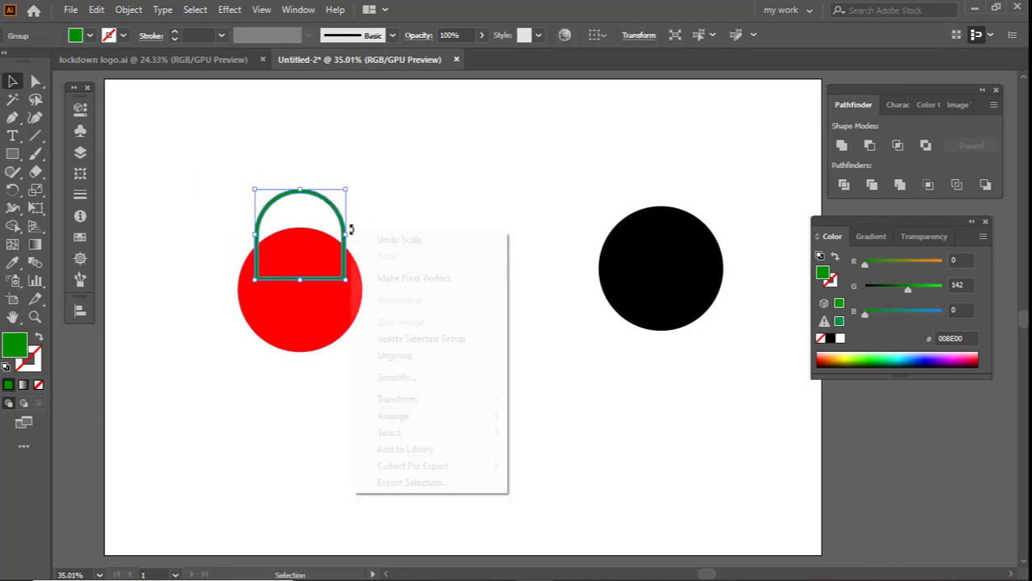
mouse_move(437, 418)
left_click(586, 466)
left_click(476, 272)
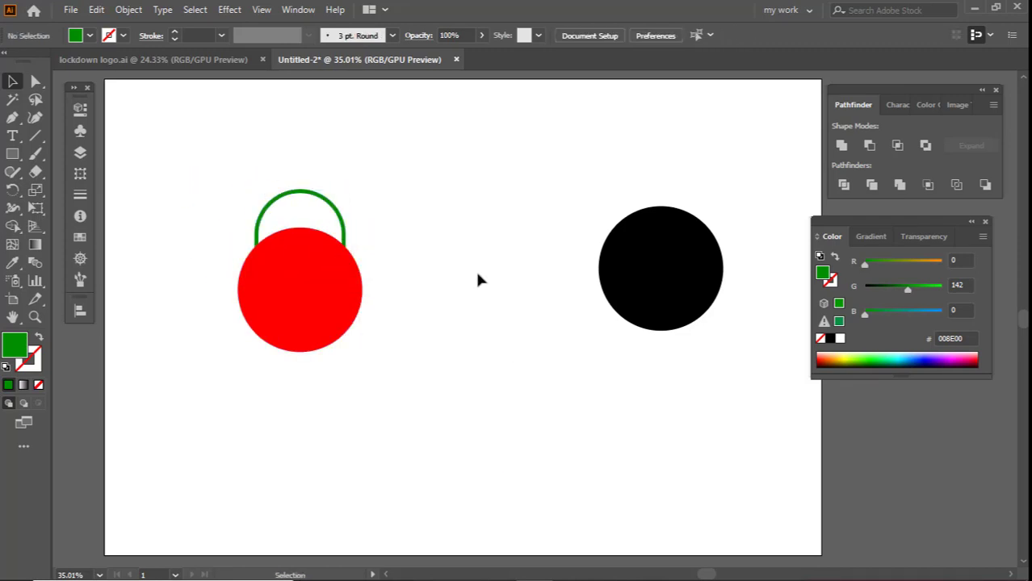
Step: Nudge the green arch slightly upward above the red circle
key("ctrl+space")
left_click(331, 272)
left_click(332, 267)
left_click(359, 188)
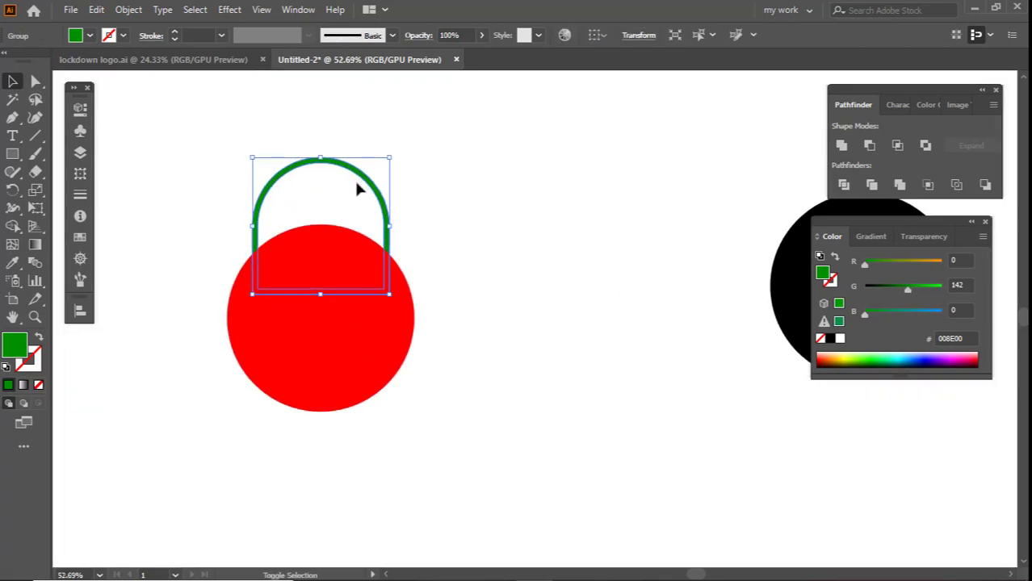
left_click(412, 218)
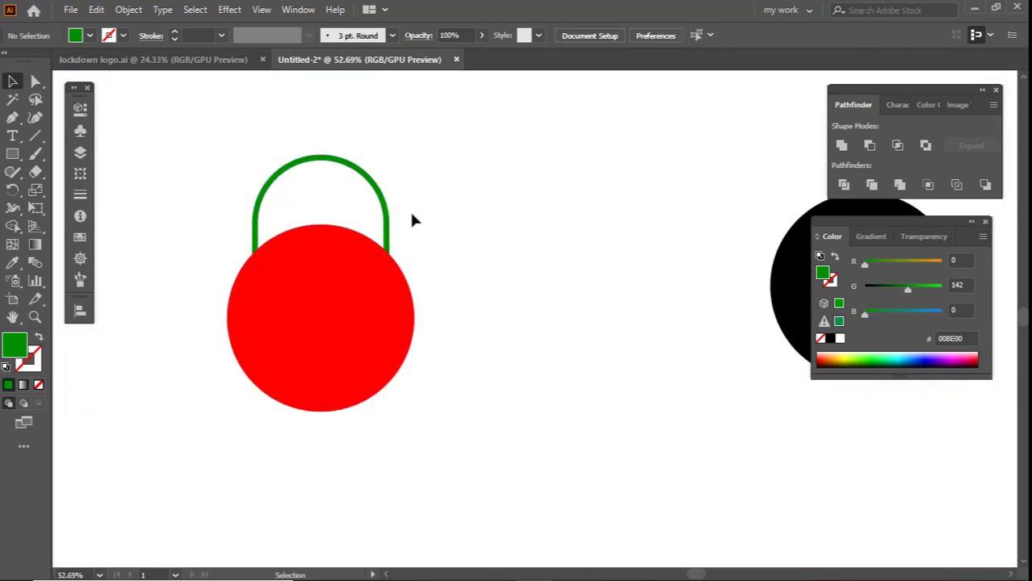
Step: Draw a narrow upright rectangle beside the lock and move its top corners inward to taper it
mouse_move(494, 217)
left_mouse_down()
mouse_move(509, 288)
mouse_move(517, 286)
left_mouse_up()
key("a")
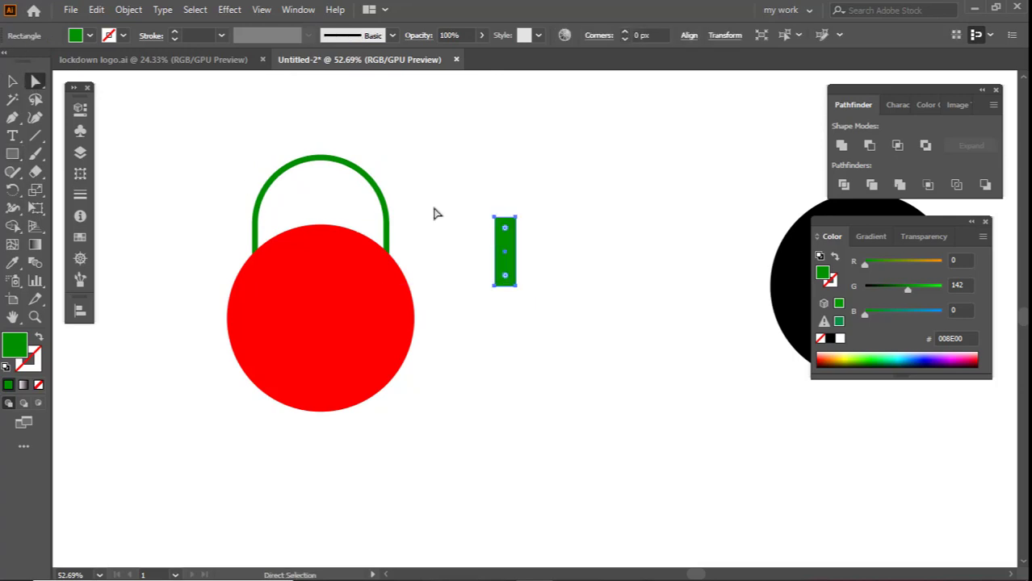
left_click(436, 190)
left_click(499, 222)
key("Right")
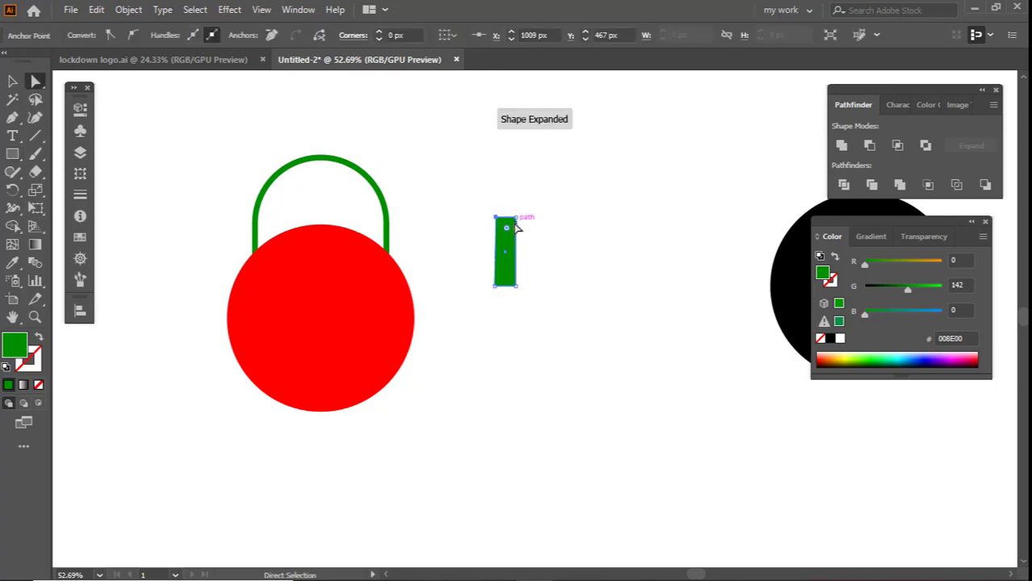
left_click_drag(515, 218, 509, 216)
left_click(512, 208)
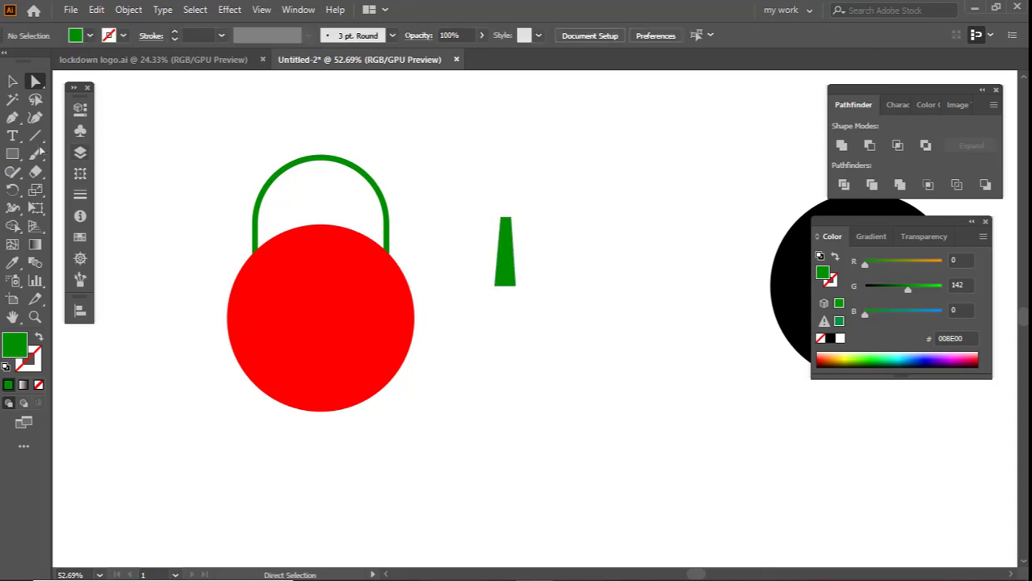
Step: Draw a small circle on top of the tapered bar and unite both shapes into a keyhole
left_click_drag(8, 158, 89, 189)
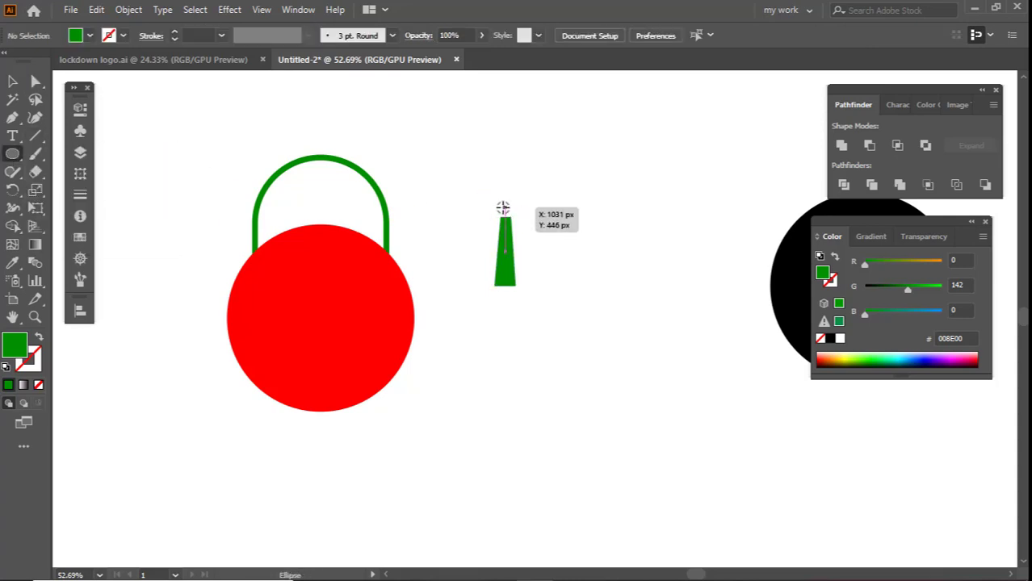
left_click_drag(503, 208, 524, 218)
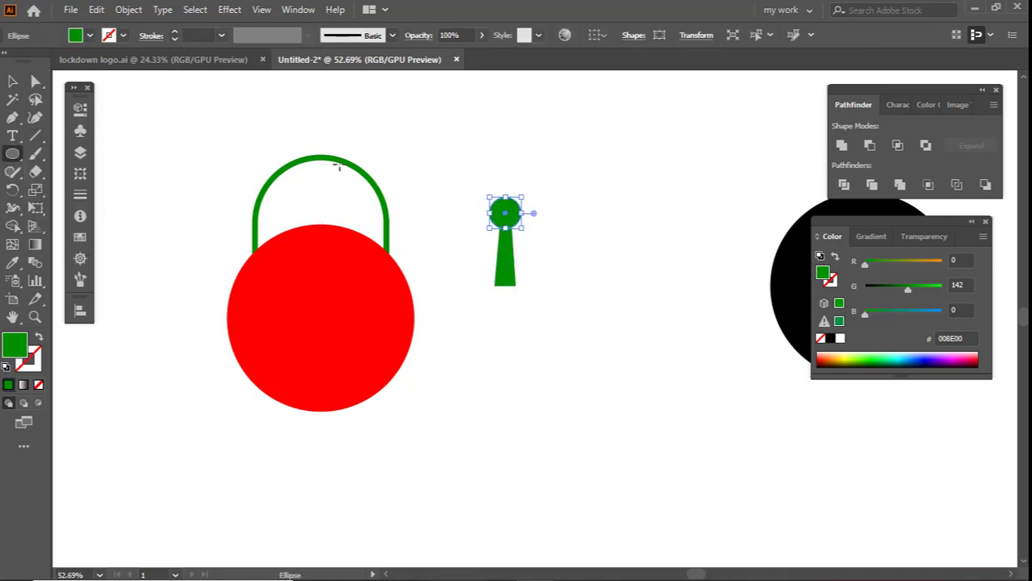
left_click(14, 83)
left_click_drag(458, 159, 576, 282)
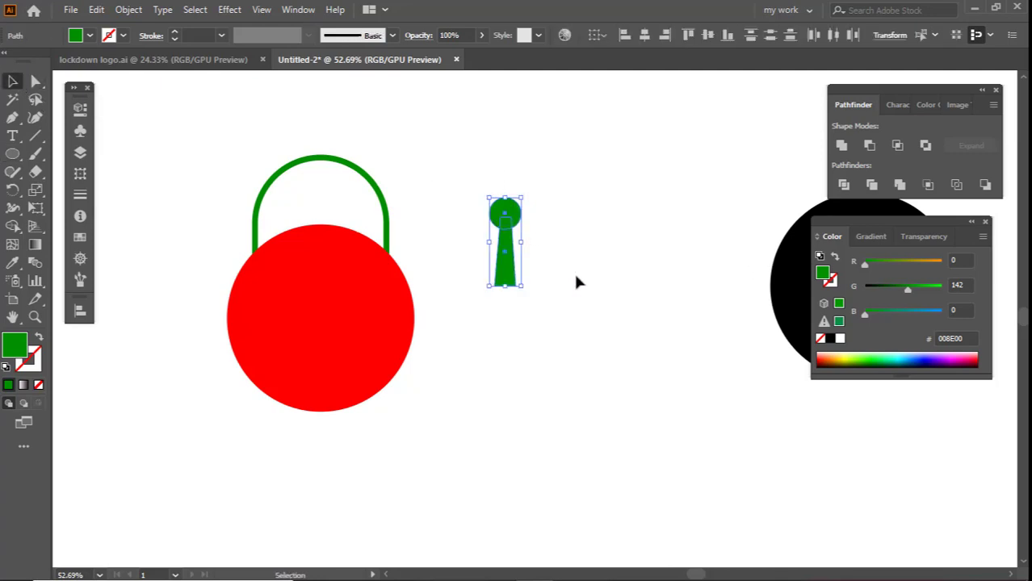
left_click(842, 146)
left_click(651, 162)
Step: Move the keyhole onto the red circle and fill it with white
left_click_drag(509, 240, 334, 333)
left_click(840, 339)
scroll(327, 306, "up", 1)
key("shift+Down")
key("shift+Down")
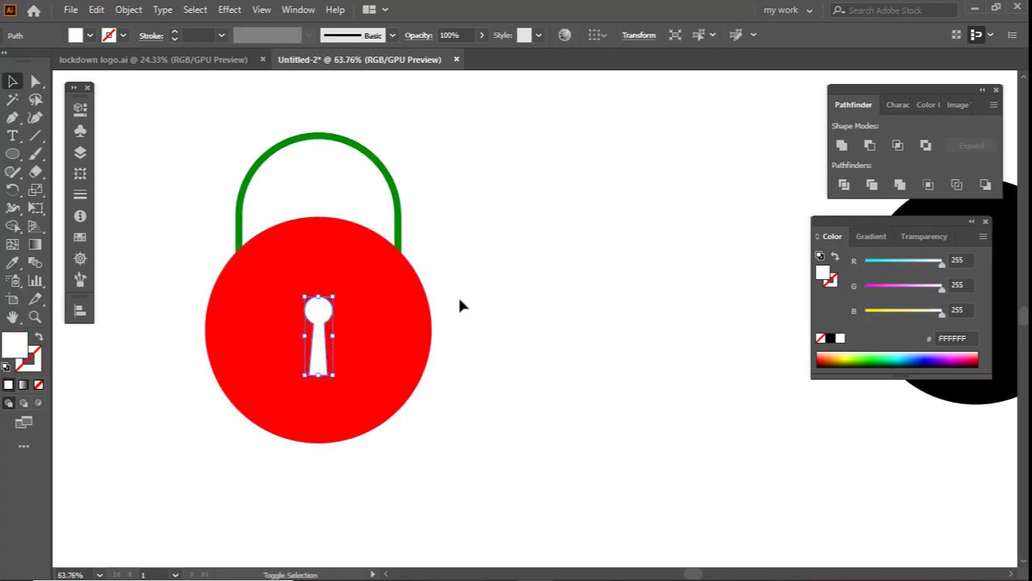
Step: Nudge the white keyhole towards the middle of the red circle
key("shift+Left")
key("Right")
key("Right")
key("shift+Up")
key("Right")
key("Right")
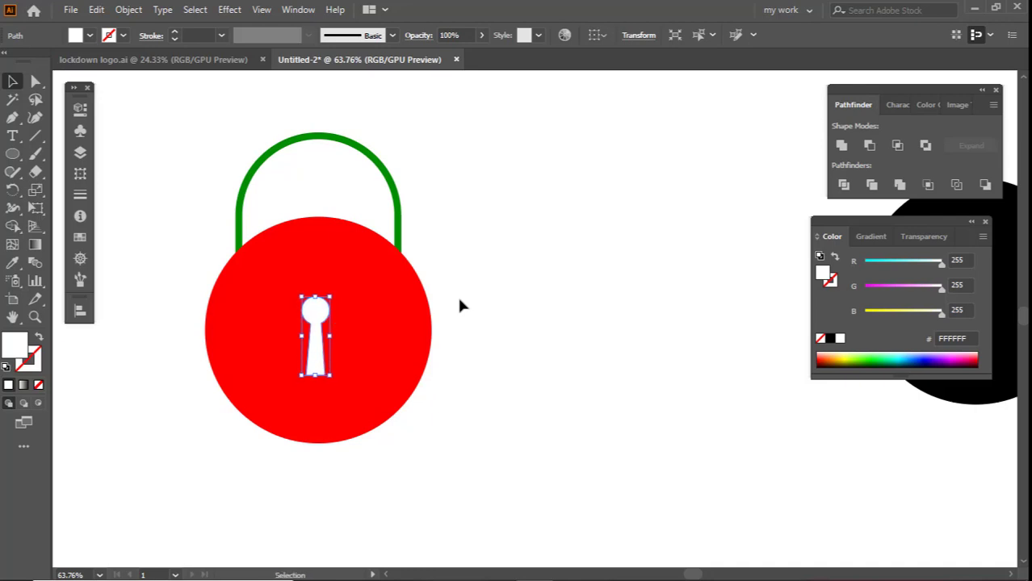
key("Up")
key("Up")
Step: Align the keyhole and red circle on their horizontal and vertical centres, then nudge both slightly upward
left_click(461, 299)
left_click_drag(486, 398, 327, 331)
left_click(643, 36)
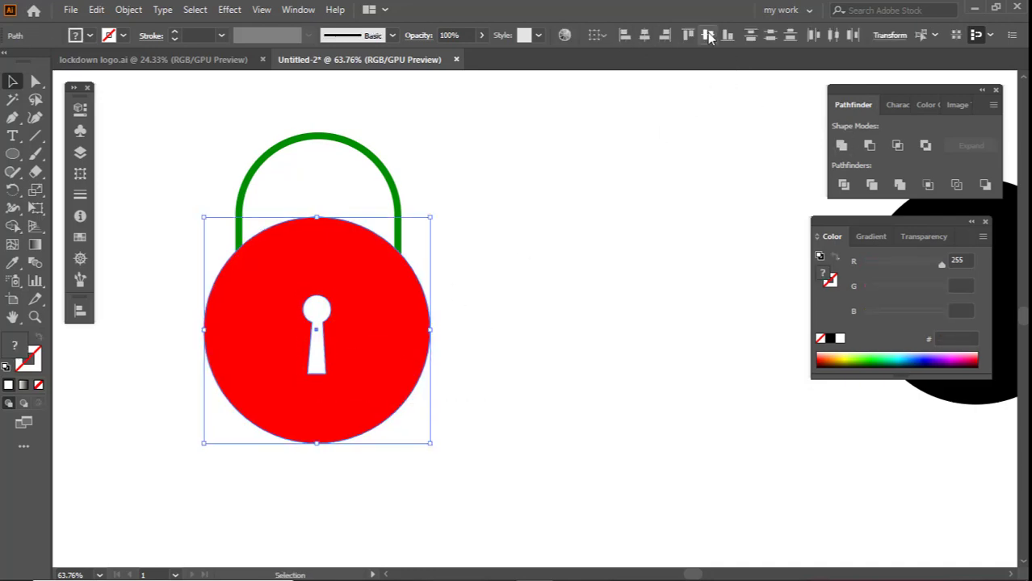
left_click(707, 37)
key("shift+Up")
left_click(471, 238)
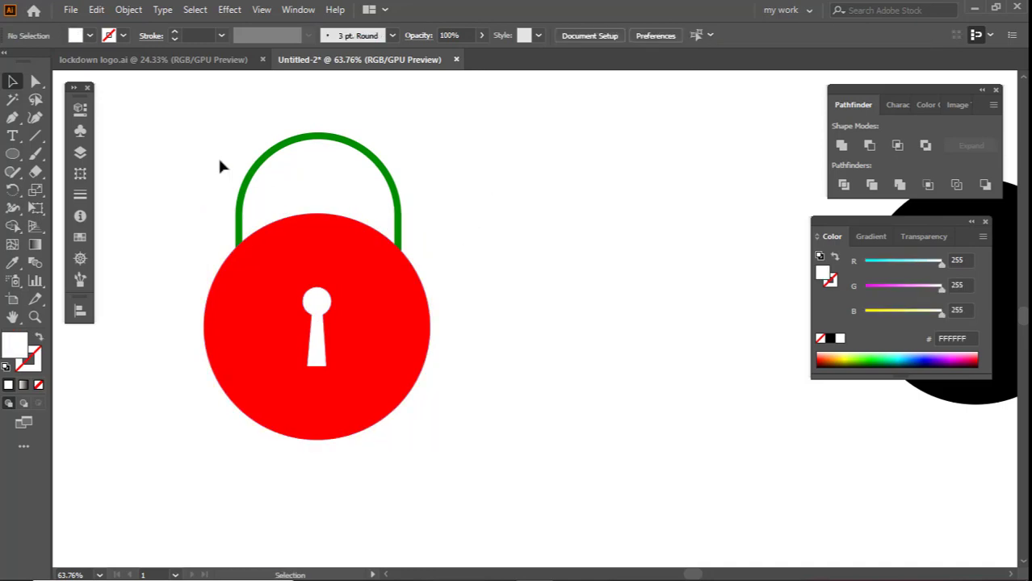
Step: Group the arch, red circle and keyhole, and move the lock towards the artboard's upper-left corner
left_click_drag(210, 157, 387, 312)
left_click_drag(502, 295, 420, 308)
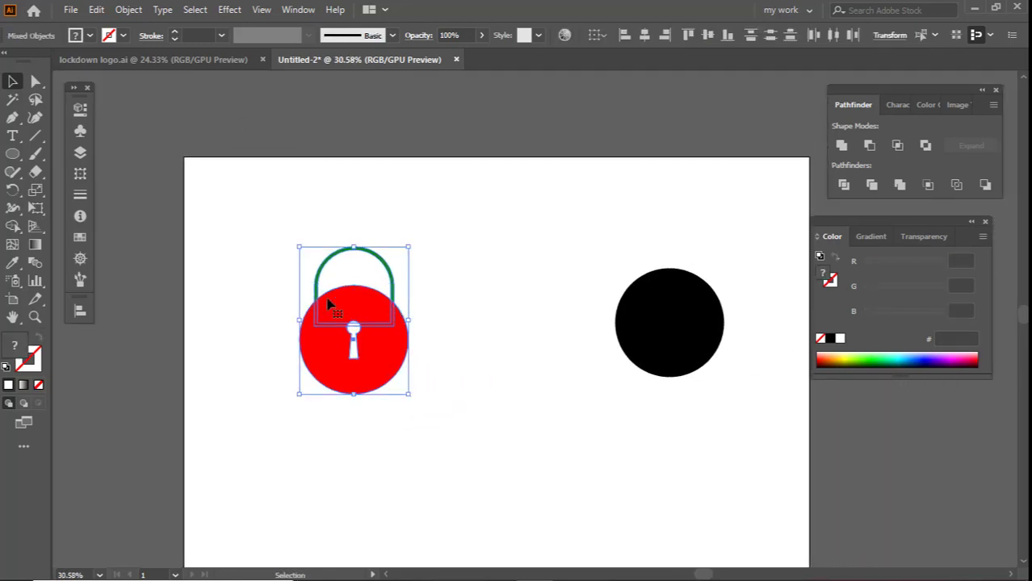
left_click(148, 10)
left_click(228, 81)
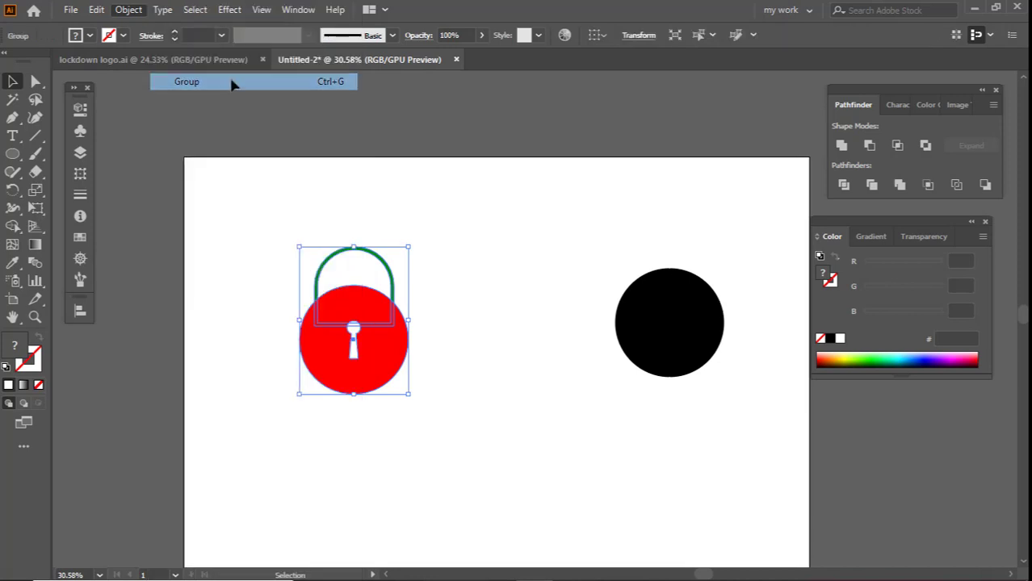
key("ctrl+shift+a")
left_click_drag(353, 321, 306, 249)
left_click(498, 283)
Step: Duplicate the black circle below the lock and colour the copy with the lock's red using the Eyedropper
left_click_drag(672, 316, 419, 433)
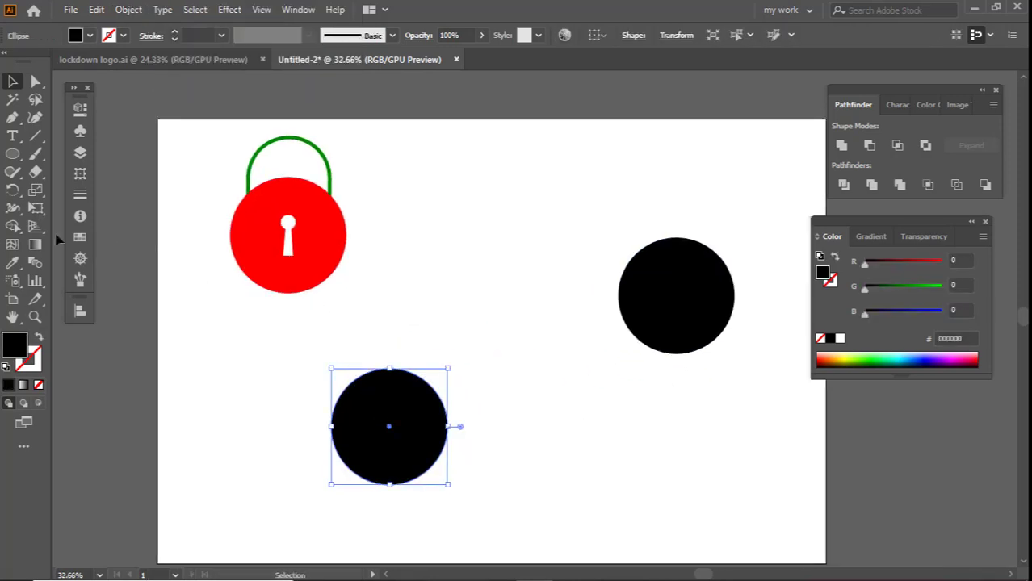
left_click(12, 263)
left_click(239, 219)
left_click(12, 81)
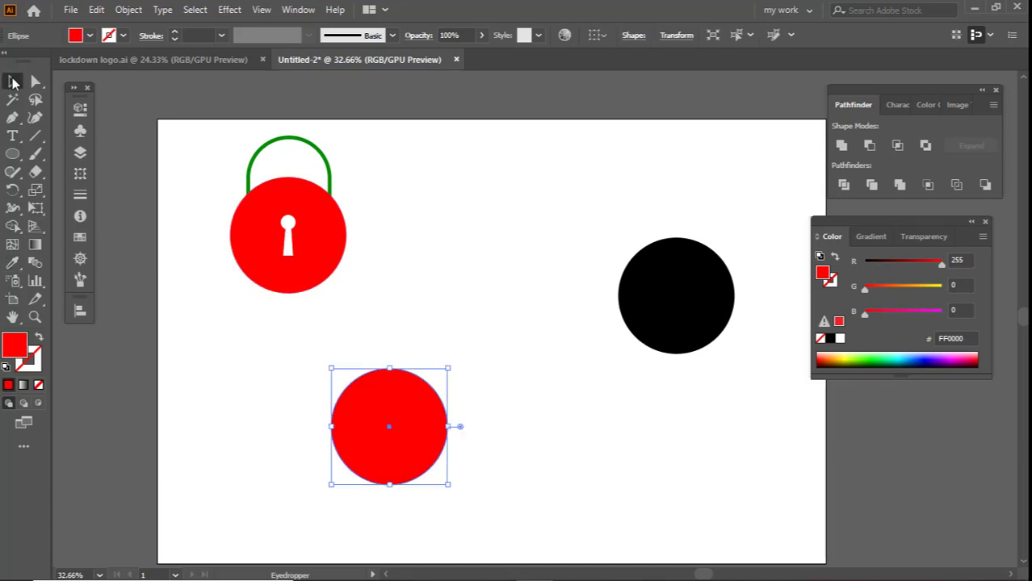
Step: Draw a tall, narrow red rectangle above the lower red circle, near its right edge
left_click(12, 153)
left_click(84, 155)
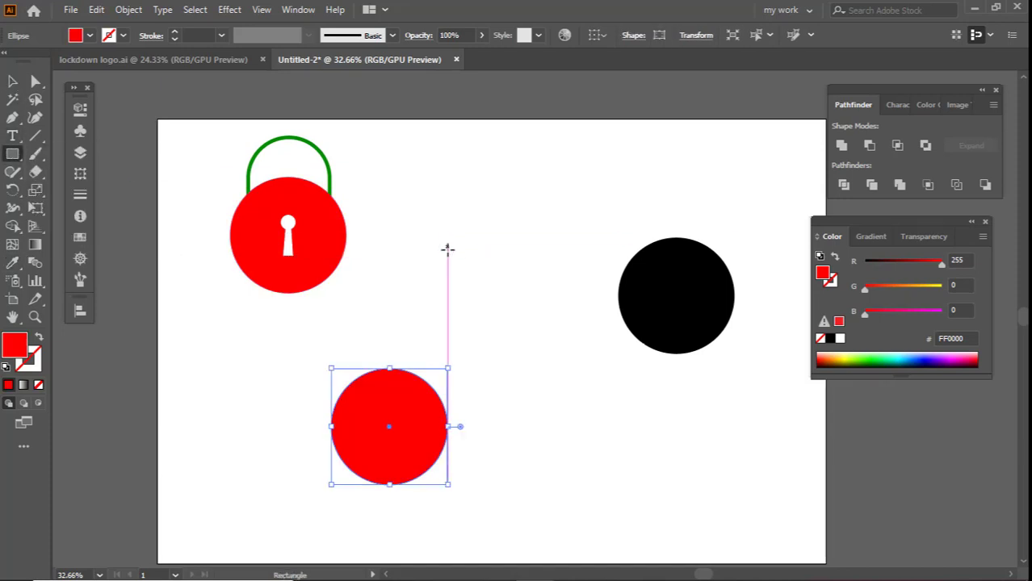
left_click_drag(447, 248, 452, 334)
left_click(12, 82)
left_click(380, 347)
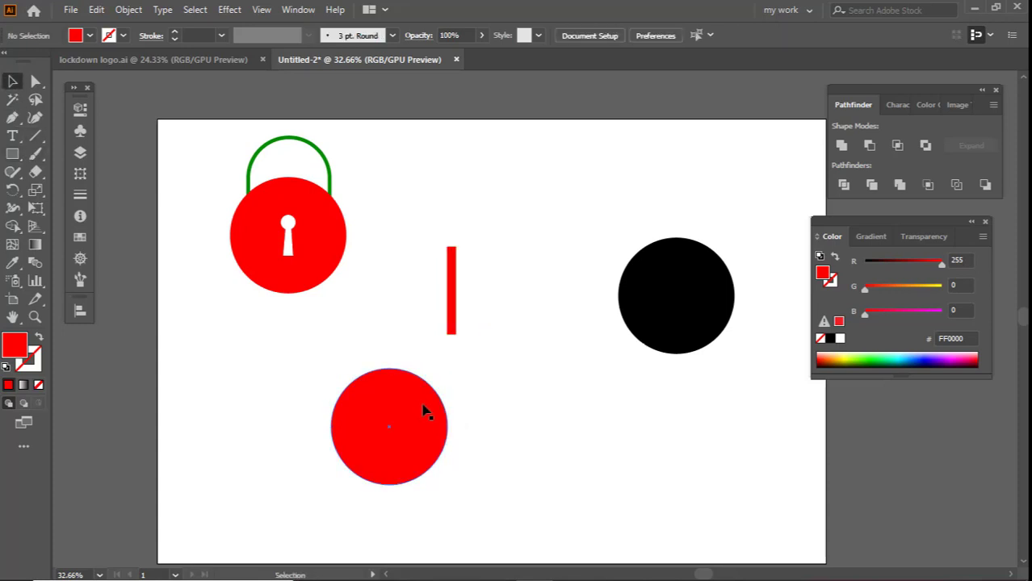
Step: Duplicate the black circle, shrink the copy and centre it on the upper end of the red bar
left_click_drag(643, 304, 459, 241, "alt")
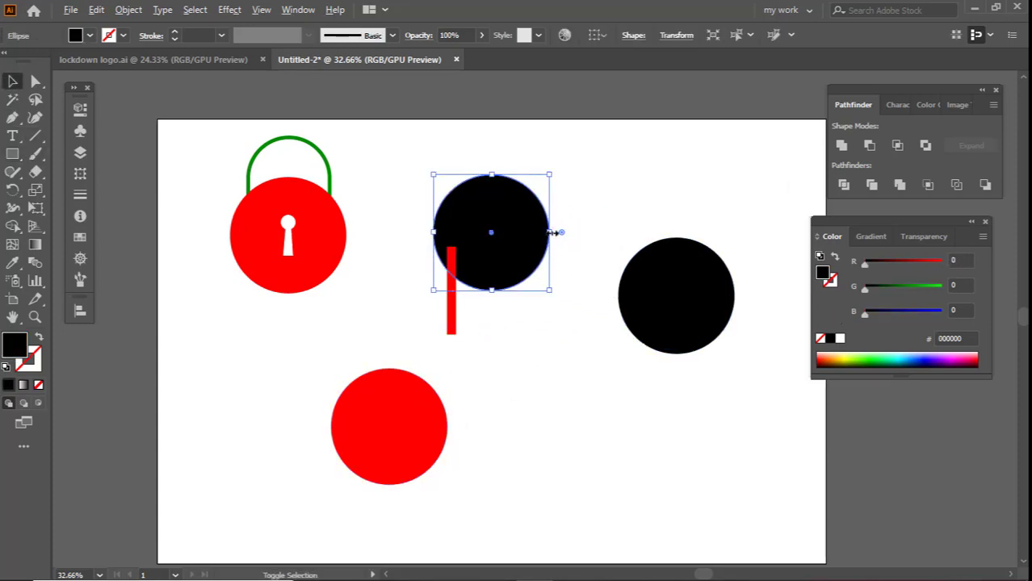
left_click_drag(553, 233, 464, 244, "alt+shift")
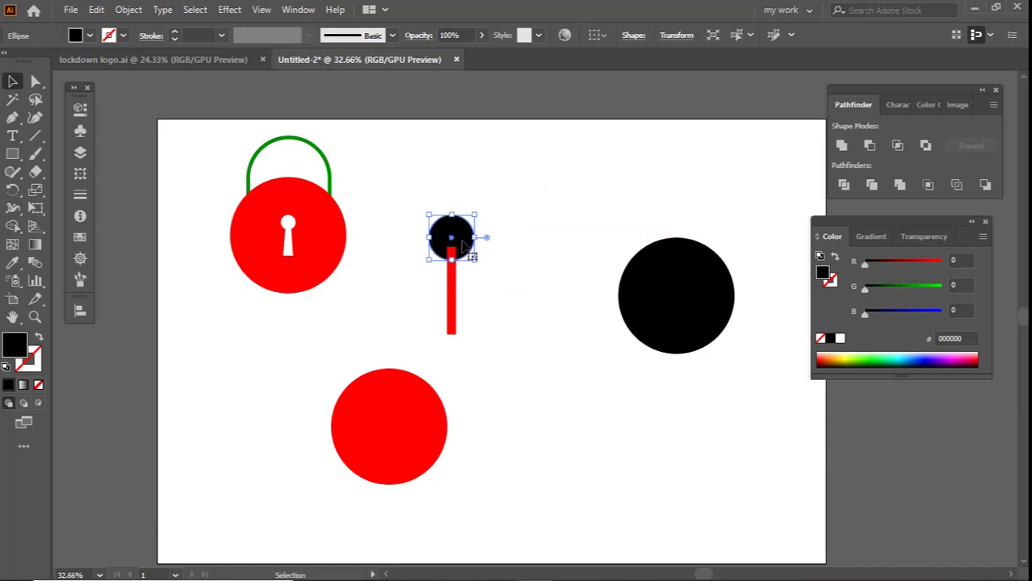
left_click(463, 278)
Step: Unite the small black circle and the red bar into a single pin shape
scroll(463, 280, "up", 1, "alt")
left_click_drag(499, 286, 497, 279)
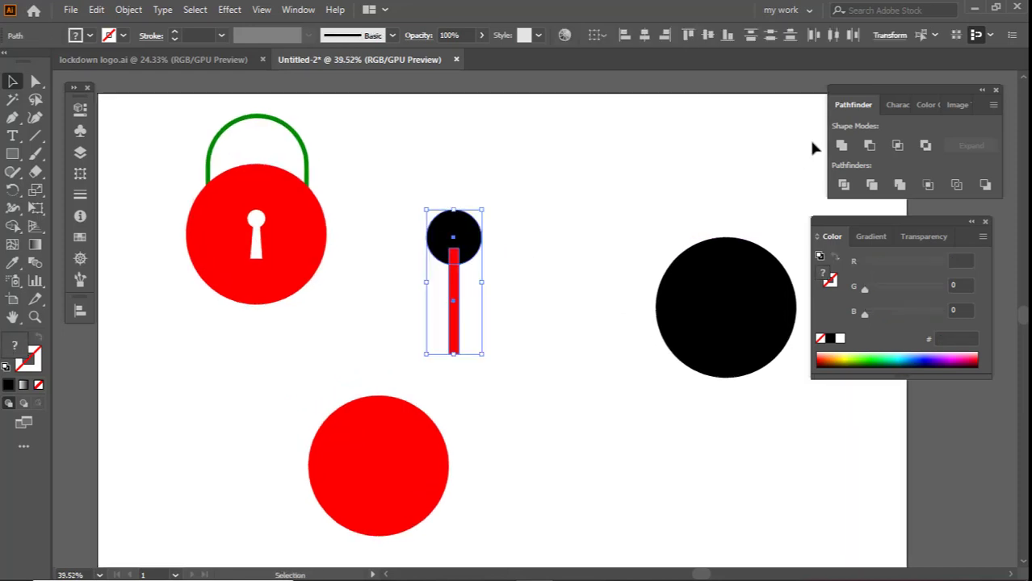
left_click(841, 145)
left_click(605, 194)
Step: Duplicate the red pin to its right at roughly half size and align both pins along their bottom edges
left_click_drag(461, 247, 503, 247, "alt")
left_click_drag(524, 209, 520, 241)
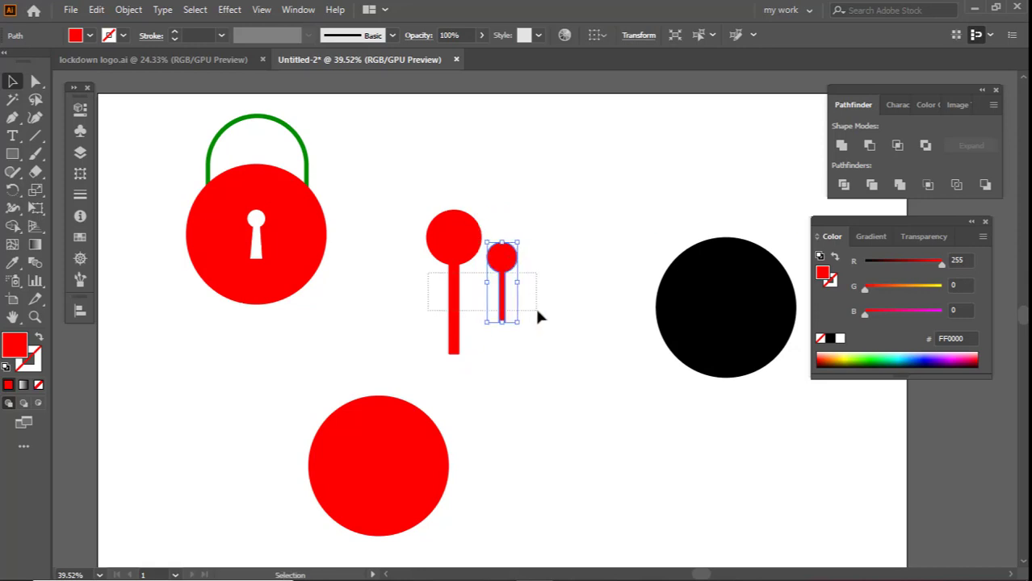
left_click_drag(539, 317, 540, 317)
left_click(725, 36)
Step: Group the large and small red pins
left_click_drag(419, 259, 532, 323)
left_click(135, 12)
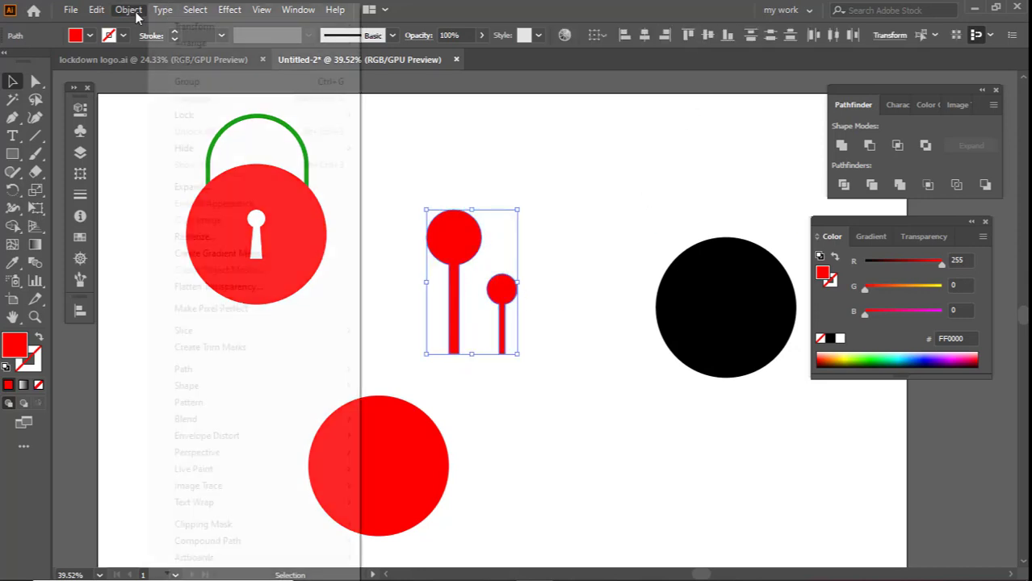
left_click(192, 82)
left_click(321, 519)
Step: Copy the lower red circle and paste the copy in front of it
left_click(417, 471)
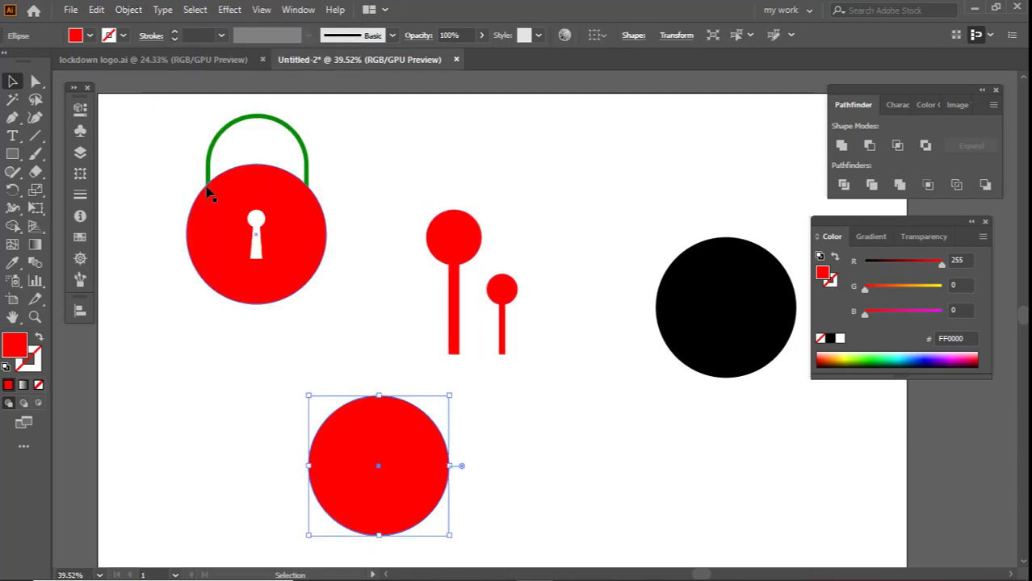
left_click(119, 11)
left_click(96, 10)
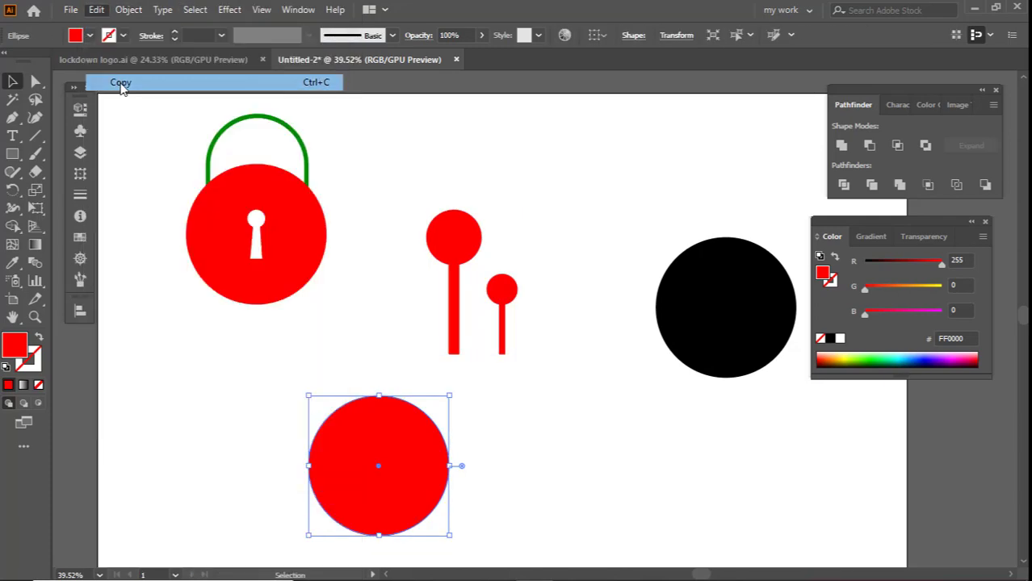
left_click(96, 10)
left_click(137, 116)
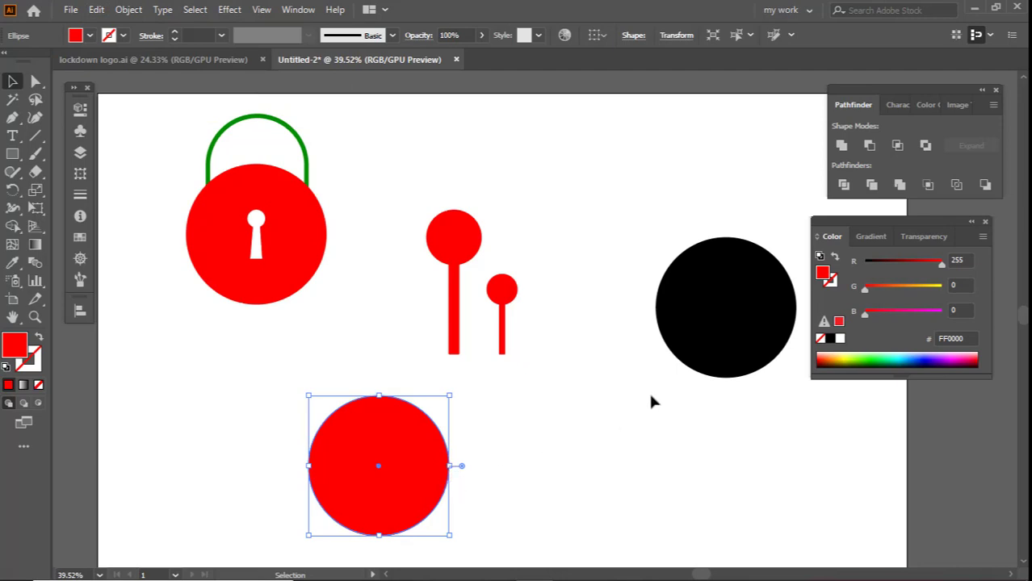
Step: Colour the pasted circle with the shackle's green using the Eyedropper and shrink it to a small dot at the centre
left_click(12, 263)
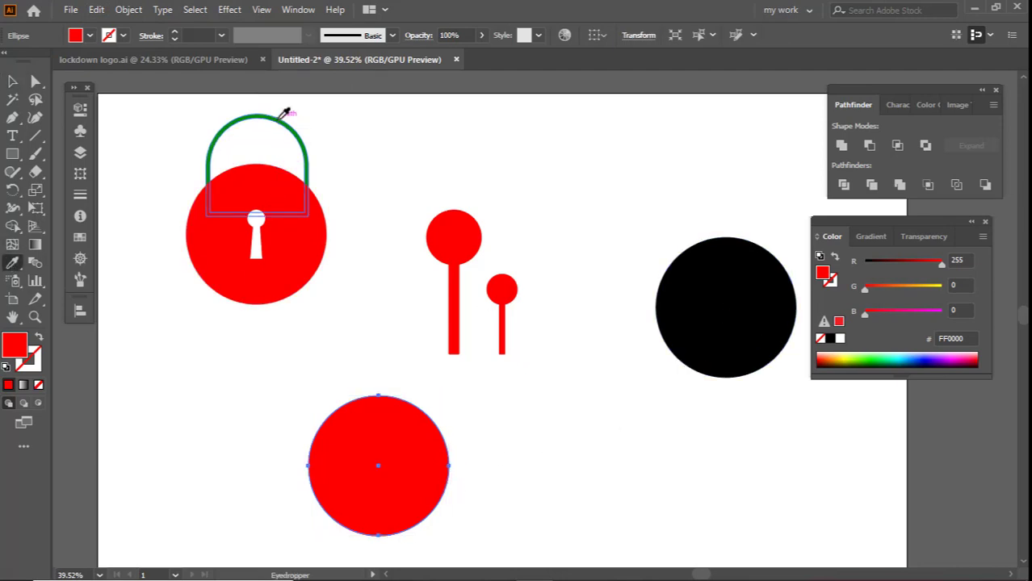
left_click(282, 121)
left_click(13, 81)
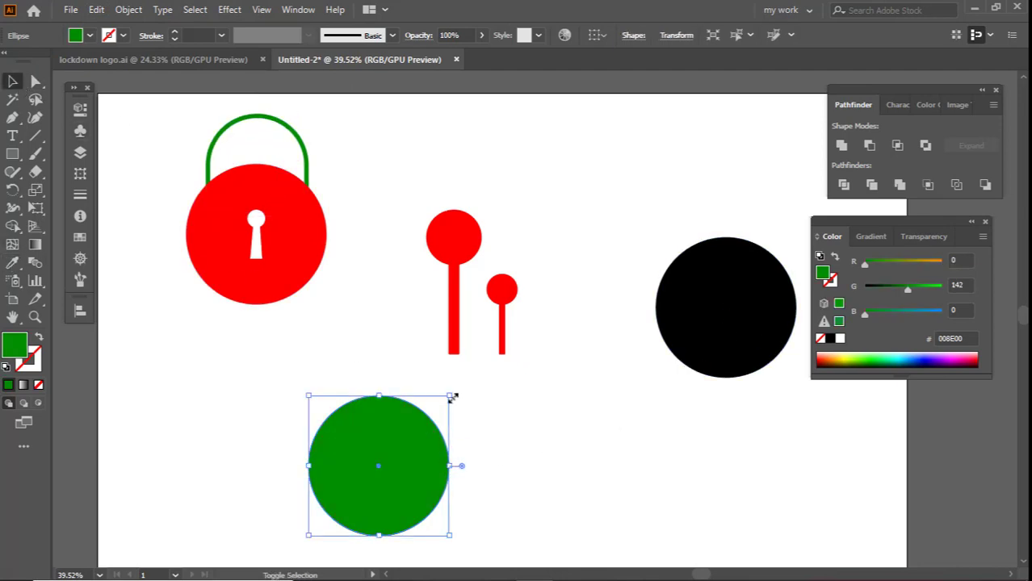
left_click_drag(453, 398, 385, 459)
left_click(475, 418)
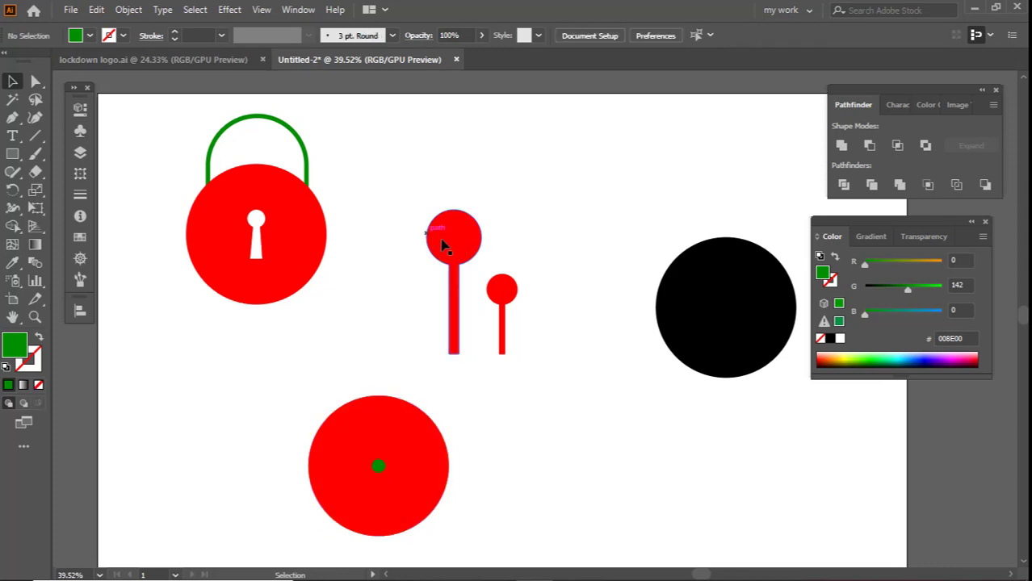
Step: Move the pin group onto the upper edge of the red circle and scale it down around the circle's vertical axis
left_click_drag(442, 246, 350, 311)
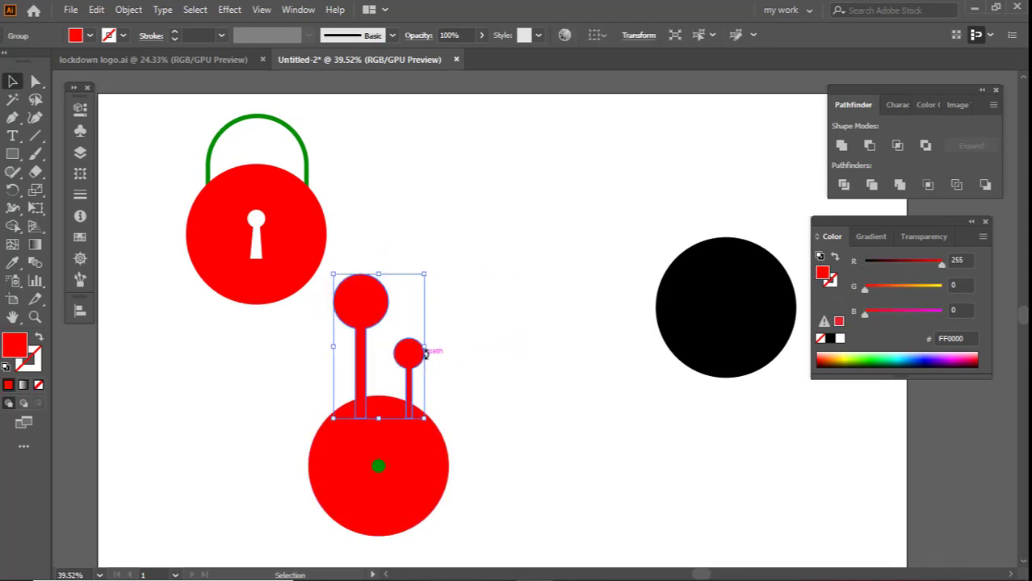
left_click_drag(426, 353, 412, 353)
left_click_drag(400, 352, 398, 373)
Step: Rotate a copy of the pin group about 45° counterclockwise around the green centre dot
left_click(13, 189)
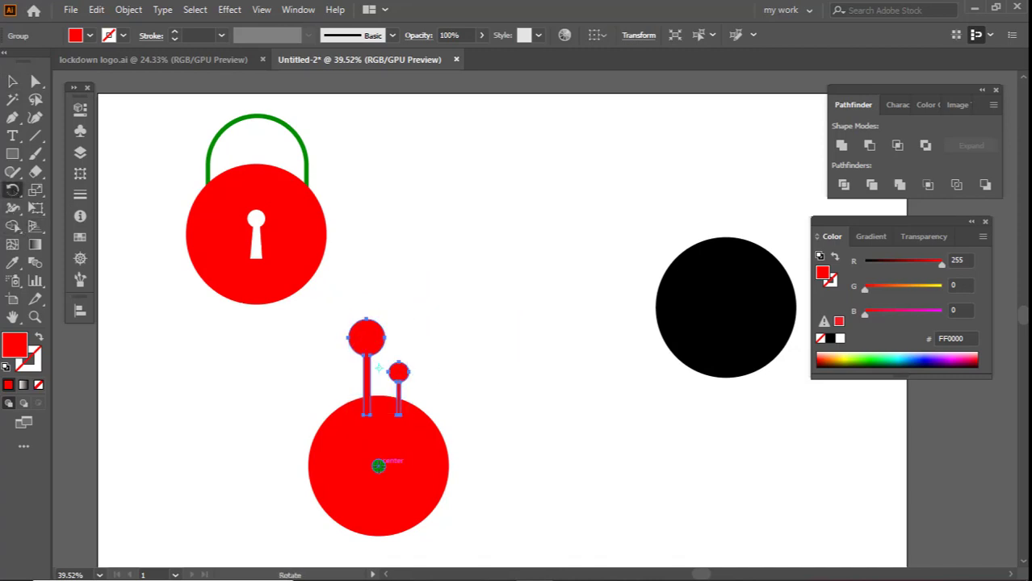
left_click(379, 466, "alt")
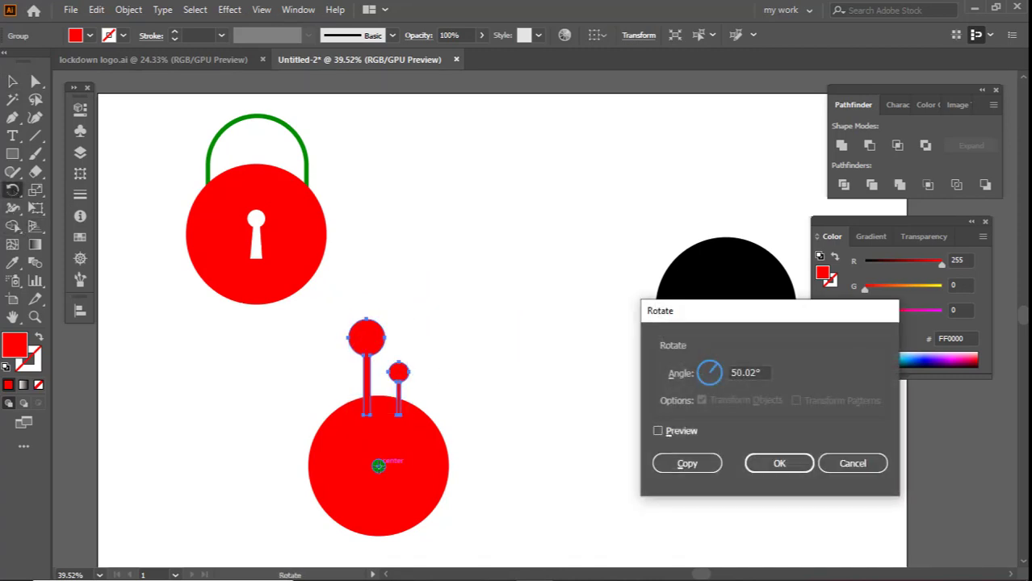
left_click(849, 465)
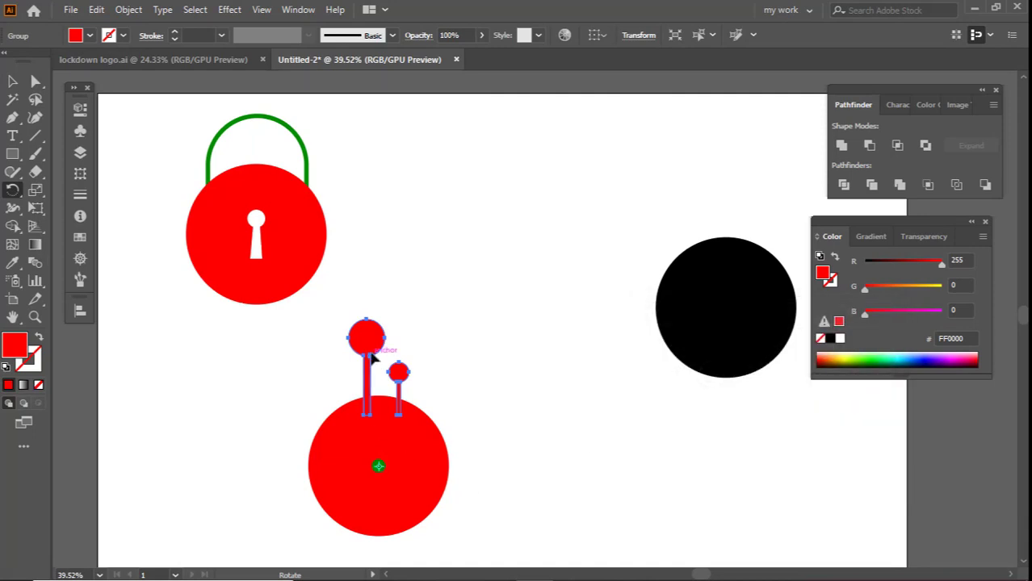
left_click_drag(373, 358, 278, 379)
Step: Repeat the rotated copy six more times so the pins surround the whole red circle
key("ctrl+d")
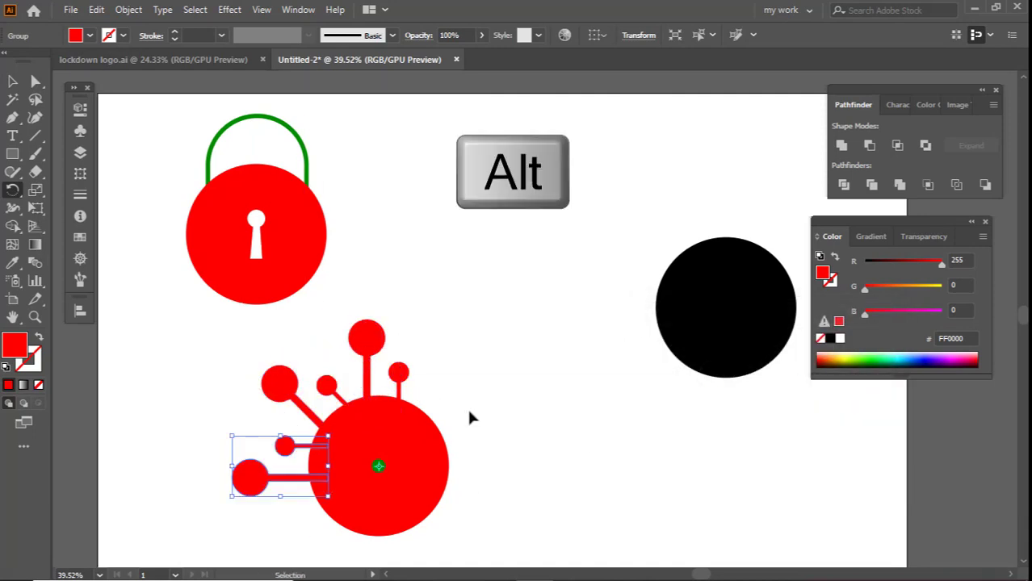
key("ctrl+d")
key("ctrl+d")
key("ctrl+d")
key("ctrl+d")
key("ctrl+d")
key("v")
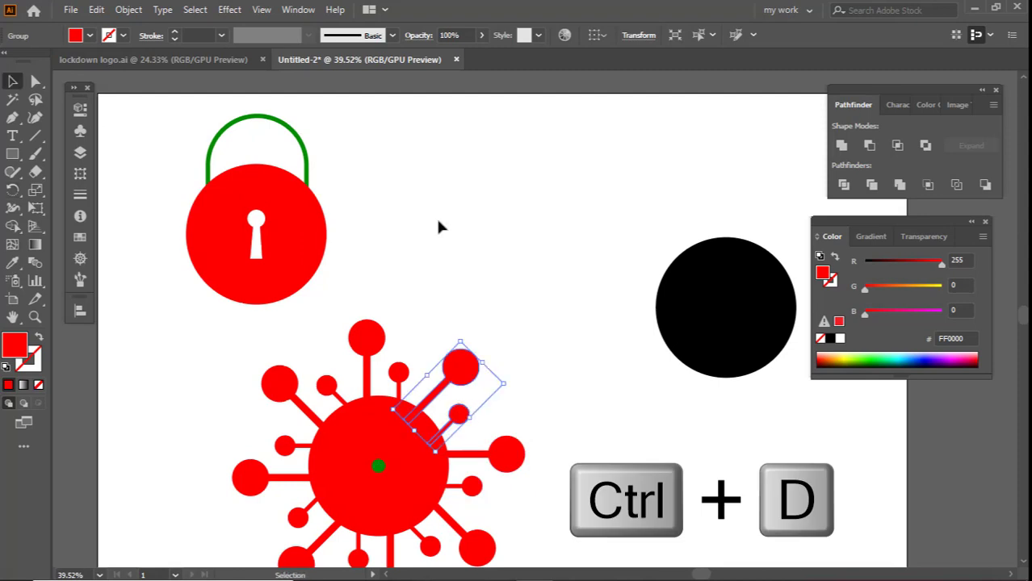
Step: Enlarge the green dot and move it to the upper-left part of the virus body
left_click(438, 227)
scroll(485, 331, "down", 4)
left_click_drag(461, 369, 436, 307)
left_click(383, 367)
scroll(392, 373, "up", 2)
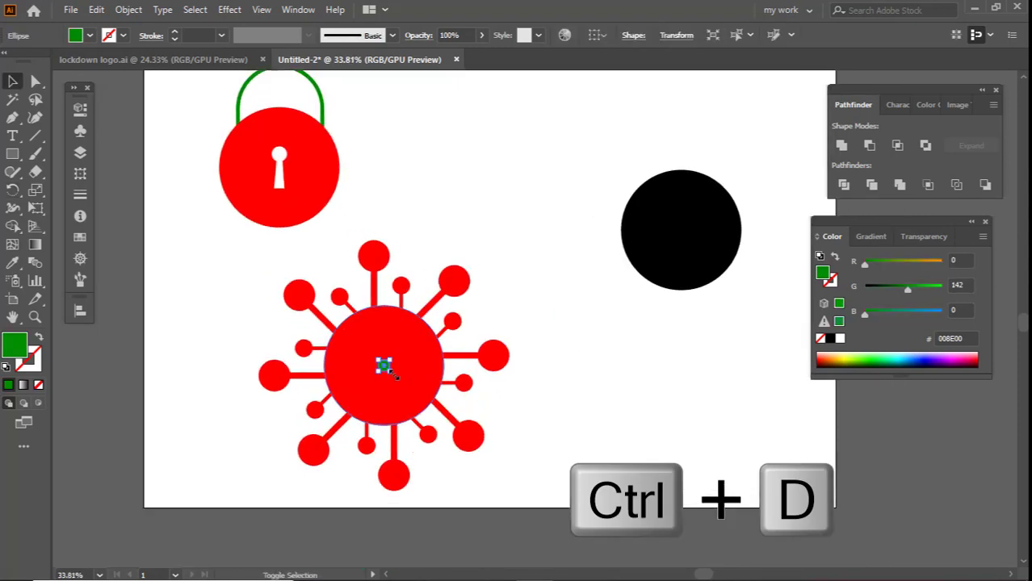
left_click_drag(392, 373, 380, 340)
key("ctrl+shift+a")
left_click(429, 223)
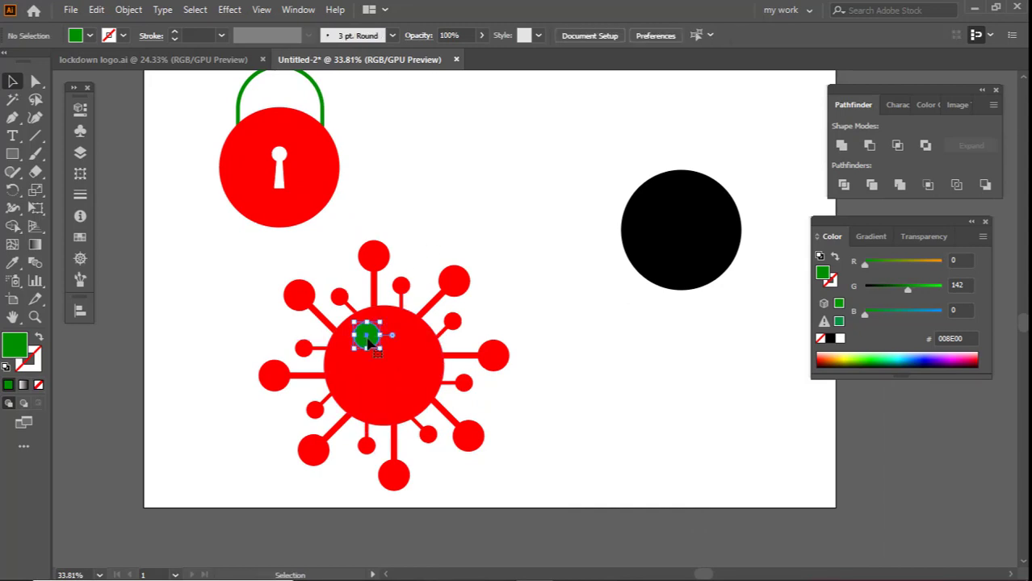
Step: Set the green dot's fill to dark red AE0000 (R 174, G 0, B 0)
left_click(917, 263)
left_click(865, 287)
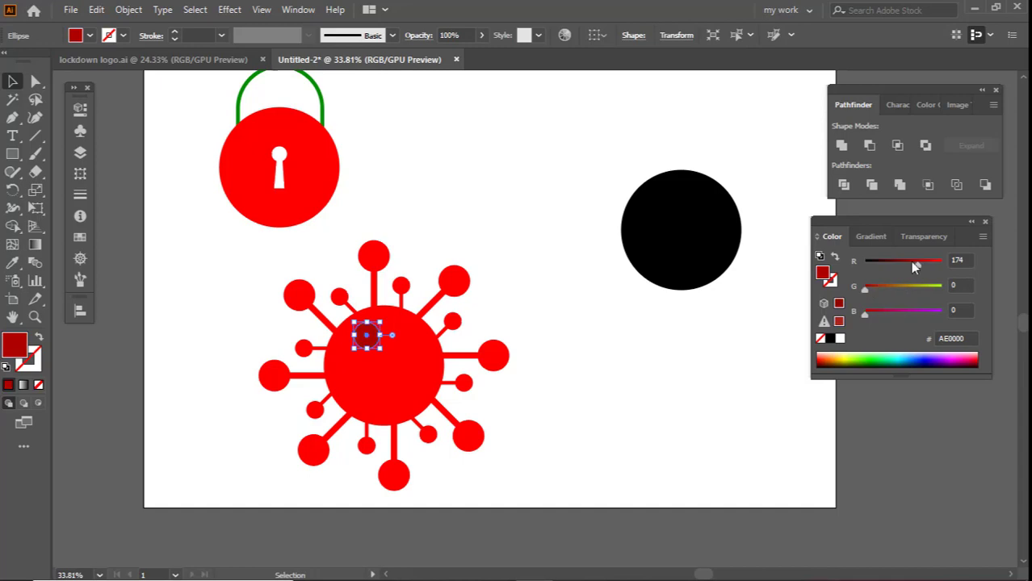
left_click(555, 274)
Step: Scatter copies of the dark red spot in several sizes over the virus body
left_click_drag(372, 338, 557, 370)
left_click(532, 344)
left_click_drag(369, 331, 379, 383)
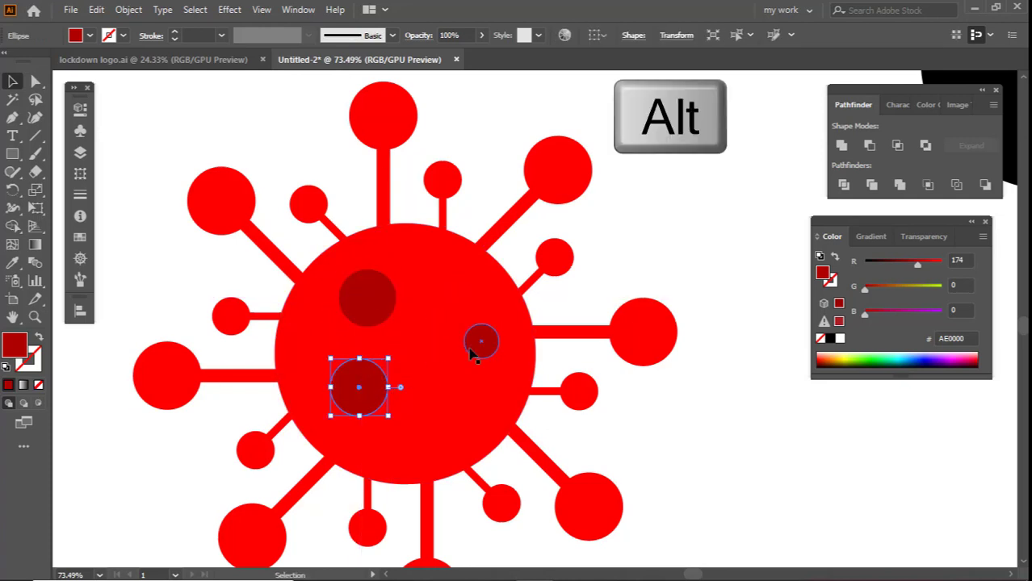
left_click_drag(472, 353, 426, 417)
left_click_drag(435, 364, 444, 307)
left_click(606, 248)
Step: Group the virus body with all its pins and dark red spots
left_click_drag(630, 284, 436, 275)
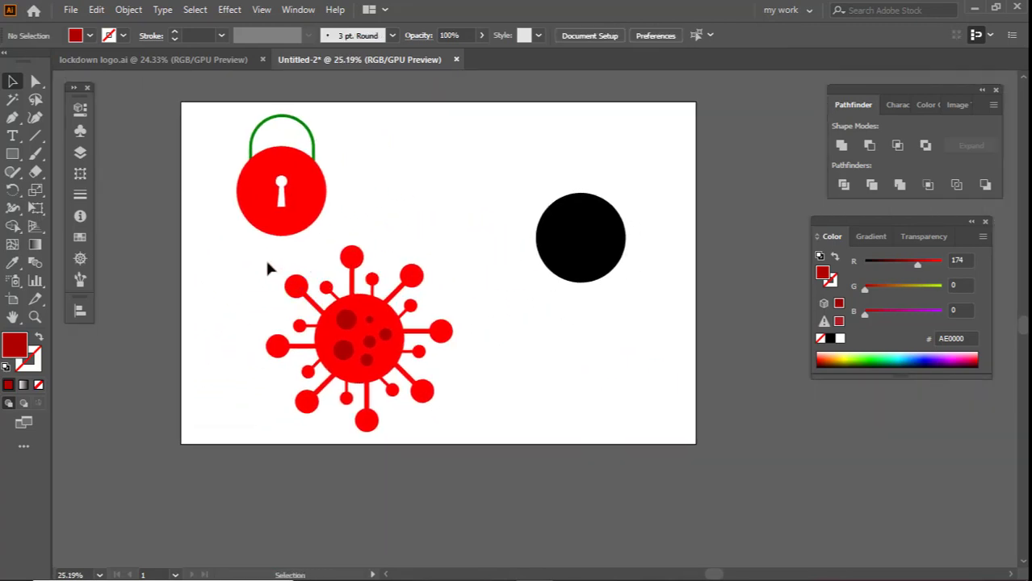
left_click_drag(487, 452, 487, 453)
left_click(129, 9)
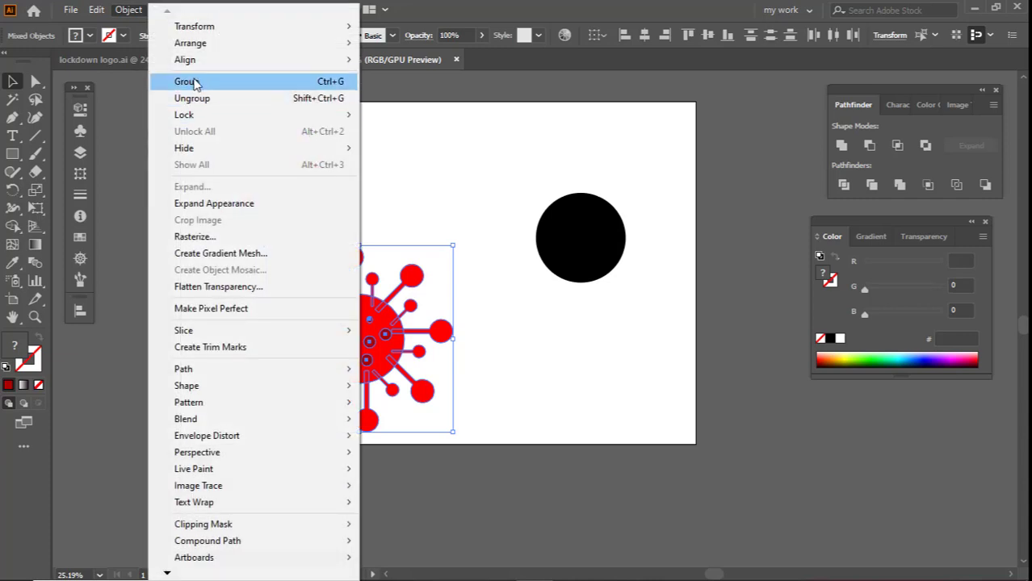
left_click(193, 80)
Step: Scale down the virus group and move it near the artboard's upper edge, just left of the black circle
left_click(436, 239)
left_click_drag(506, 292, 440, 316)
left_click(442, 352)
left_click_drag(451, 357, 470, 227)
left_click_drag(549, 270, 576, 241)
left_click_drag(438, 198, 490, 208)
Step: Add the text "lockdown" at 48 pt below the lock and scale it up to about 231.5 pt
left_click(13, 135)
left_click(321, 321)
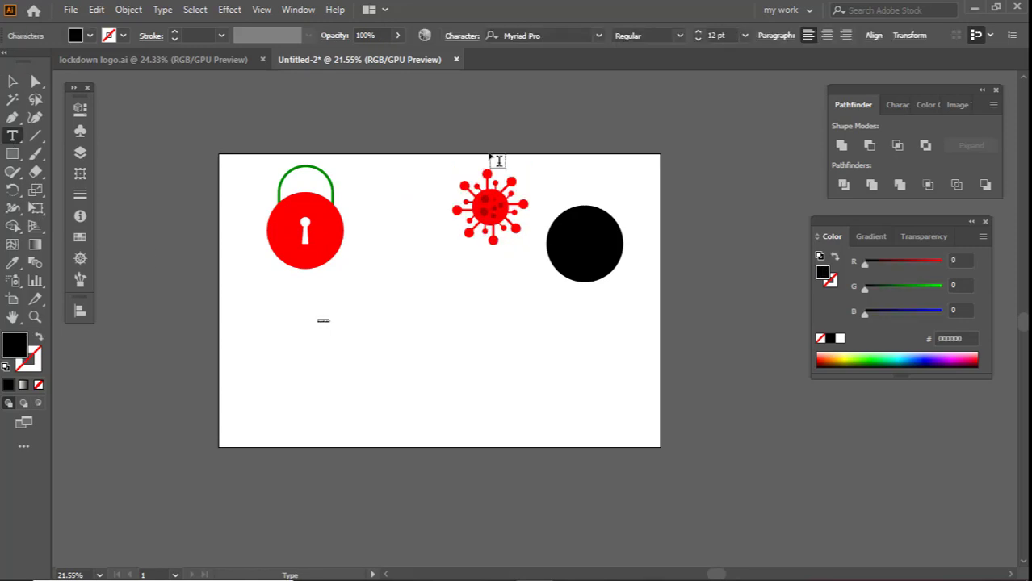
left_click(745, 36)
left_click(757, 274)
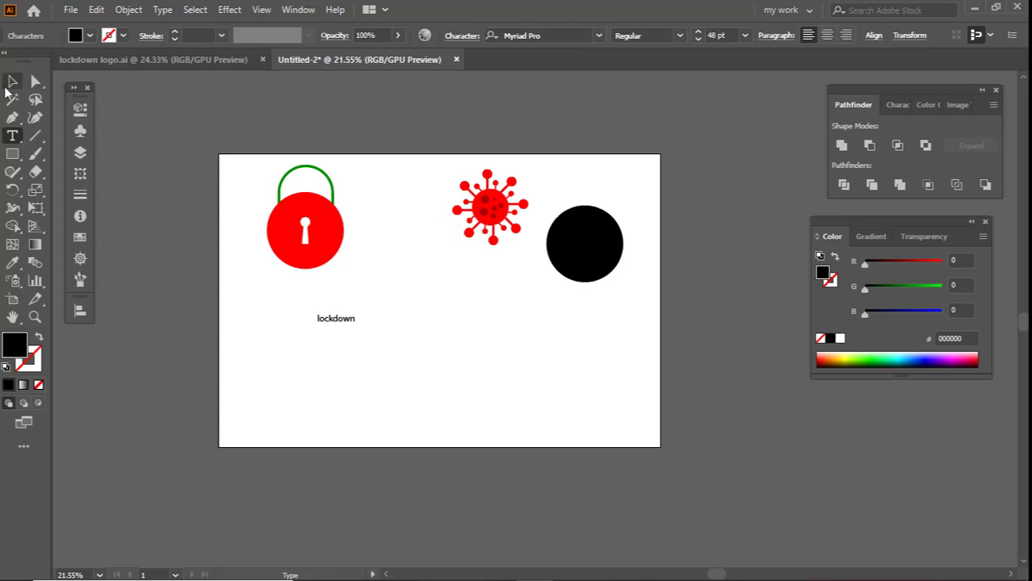
key("Escape")
left_click_drag(367, 328, 410, 335)
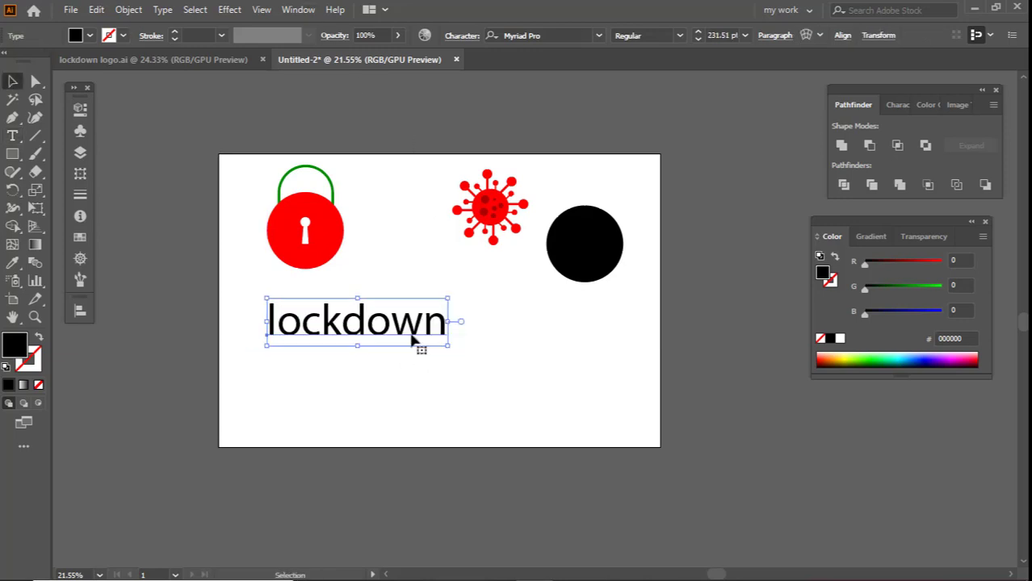
Step: Change the case of the lockdown text to UPPERCASE
left_click(162, 9)
mouse_move(274, 244)
left_click(407, 250)
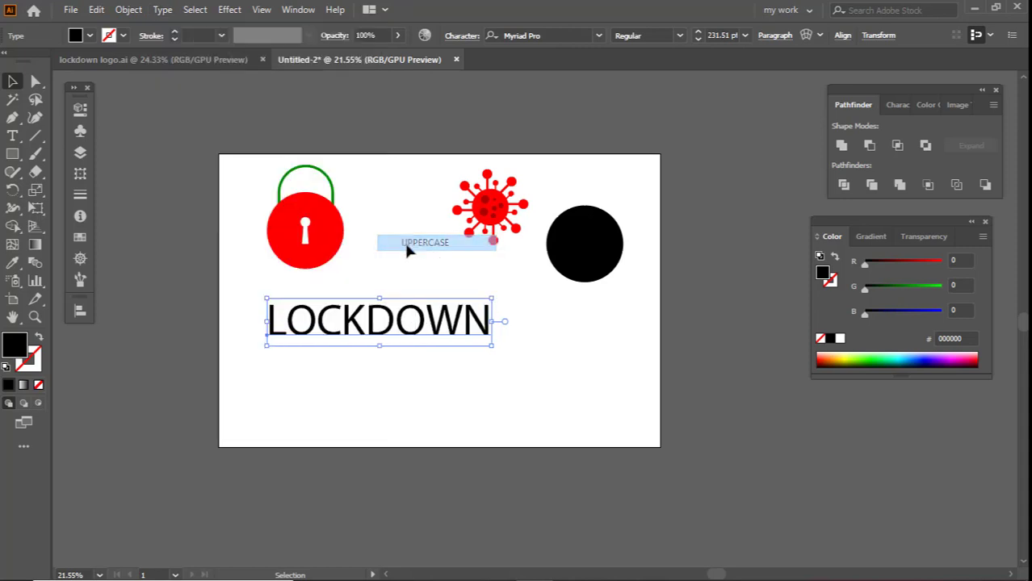
Step: Set the LOCKDOWN text's font to Chopsic and move the word slightly lower beneath the lock
left_click(565, 35)
left_click(598, 35)
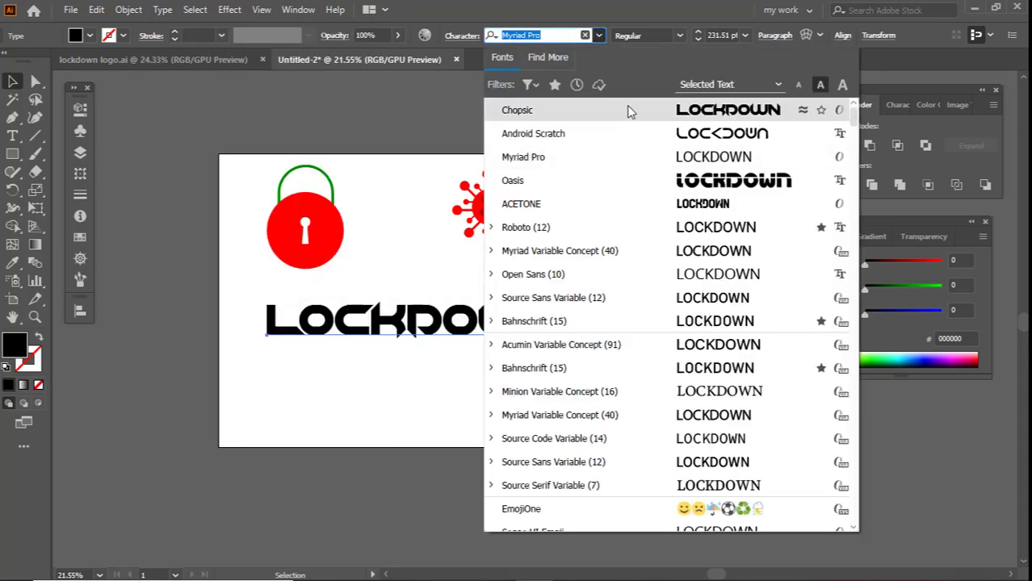
left_click(627, 107)
left_click(367, 259)
left_click_drag(426, 352, 467, 341)
left_click_drag(468, 341, 463, 355)
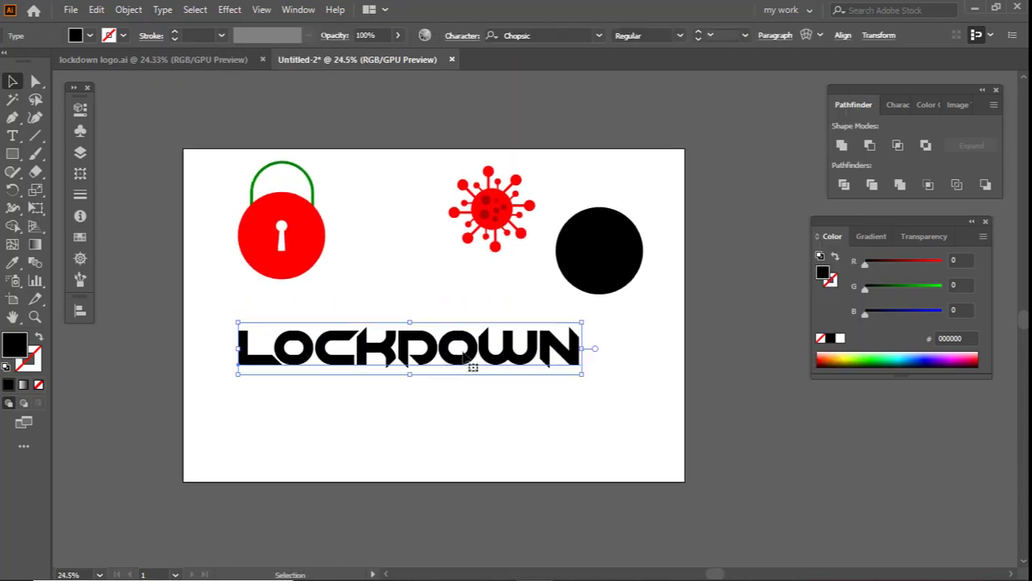
Step: Set the LOCKDOWN text's tracking to 200
left_click(900, 105)
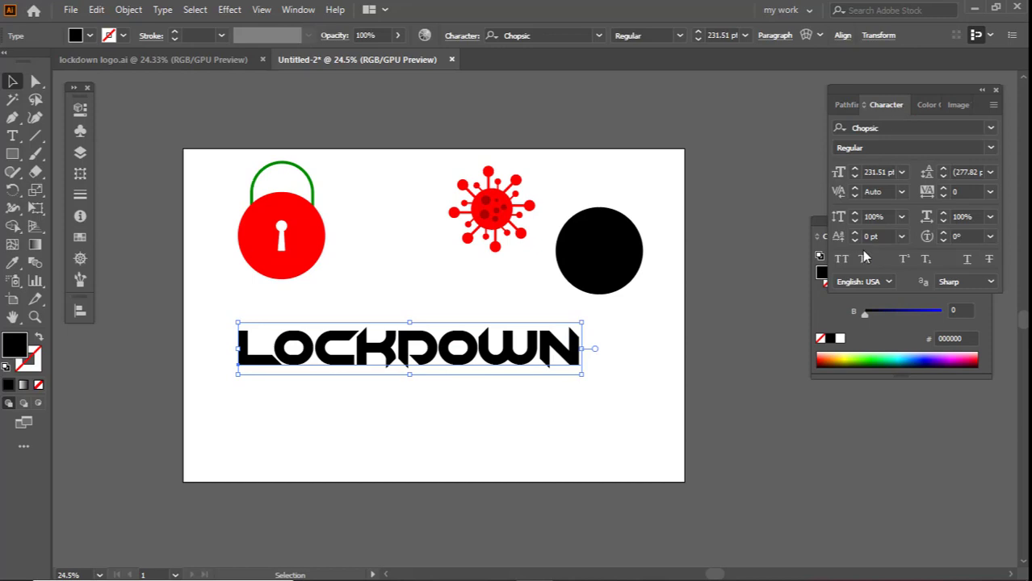
left_click(989, 192)
left_click(971, 429)
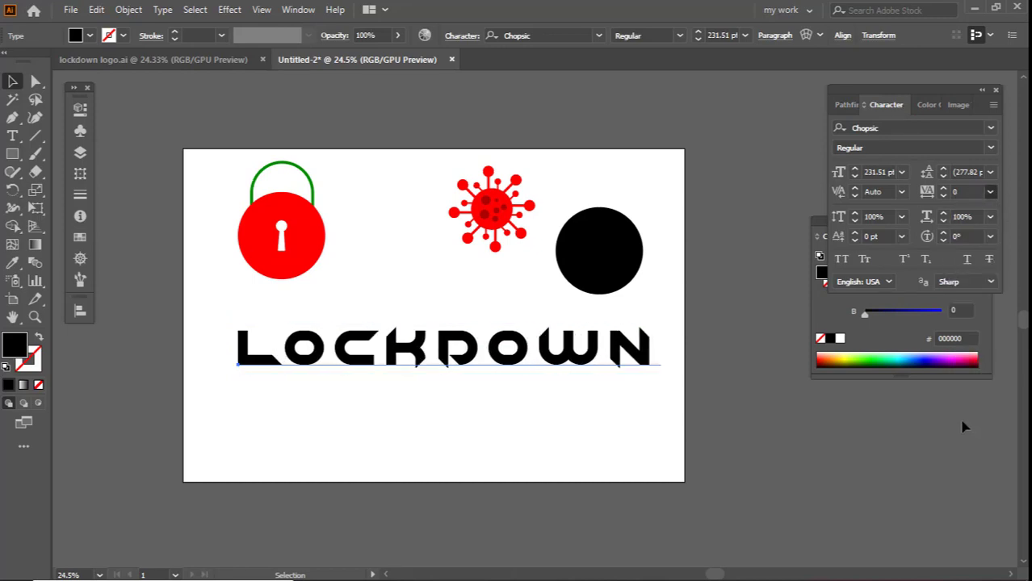
Step: Convert the LOCKDOWN text to outlines and clear the selection
right_click(482, 379)
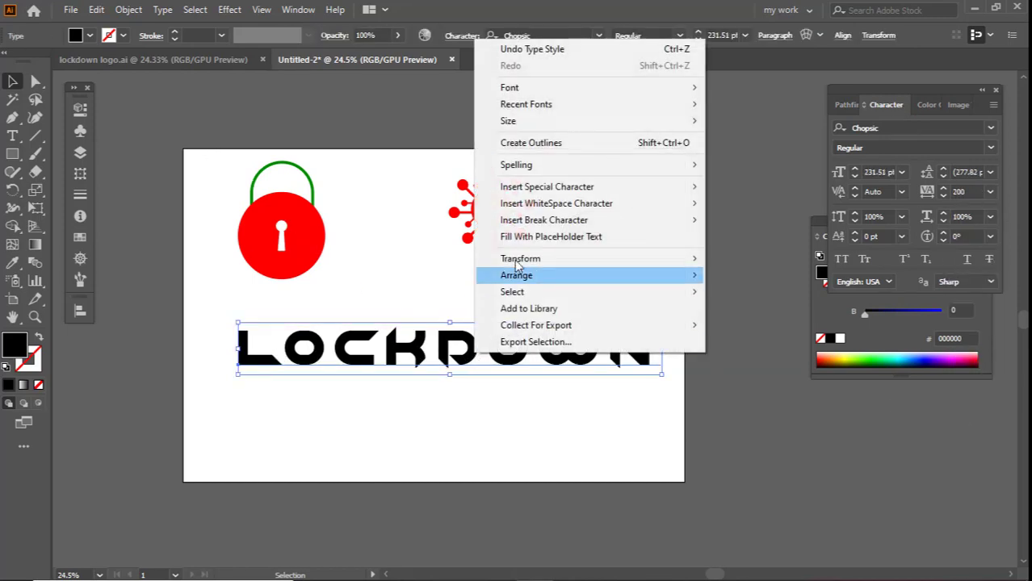
left_click(509, 142)
right_click(495, 323)
left_click(404, 295)
left_click(404, 295)
scroll(404, 294, "up", 3)
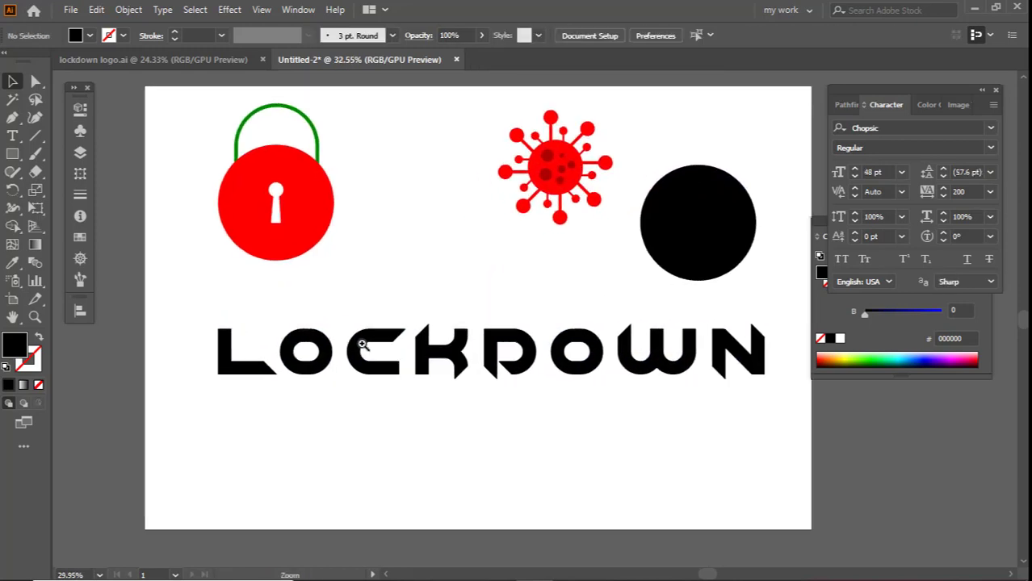
Step: Delete both O letters from the outlined LOCKDOWN word
left_click(272, 365)
key("Delete")
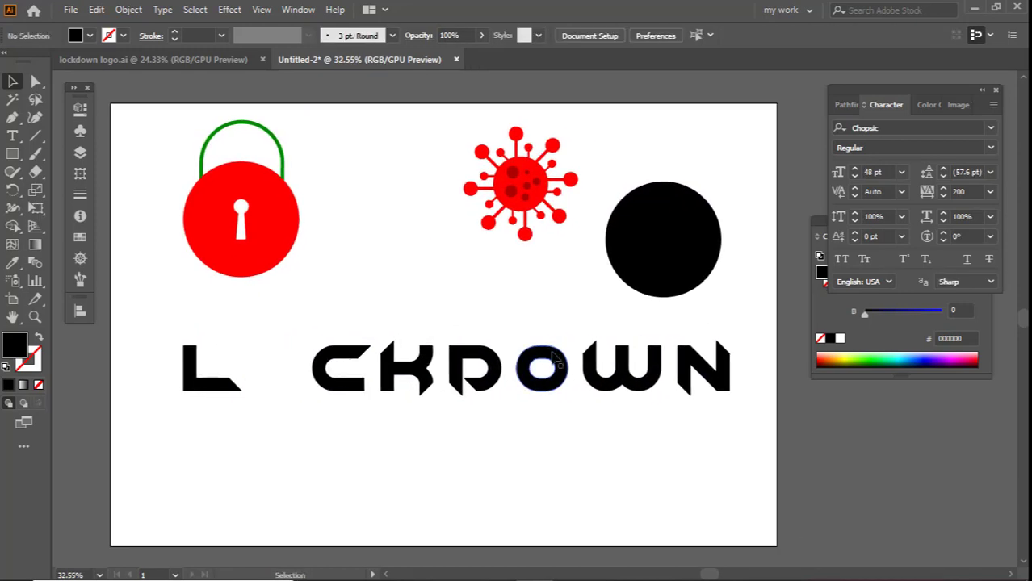
left_click(553, 355)
key("Delete")
Step: Place a copy of the red virus icon in the first O's gap, between L and C, and scale it down slightly
left_click_drag(528, 182, 330, 366)
left_click(357, 295)
left_click_drag(239, 323, 264, 324)
left_click(354, 382)
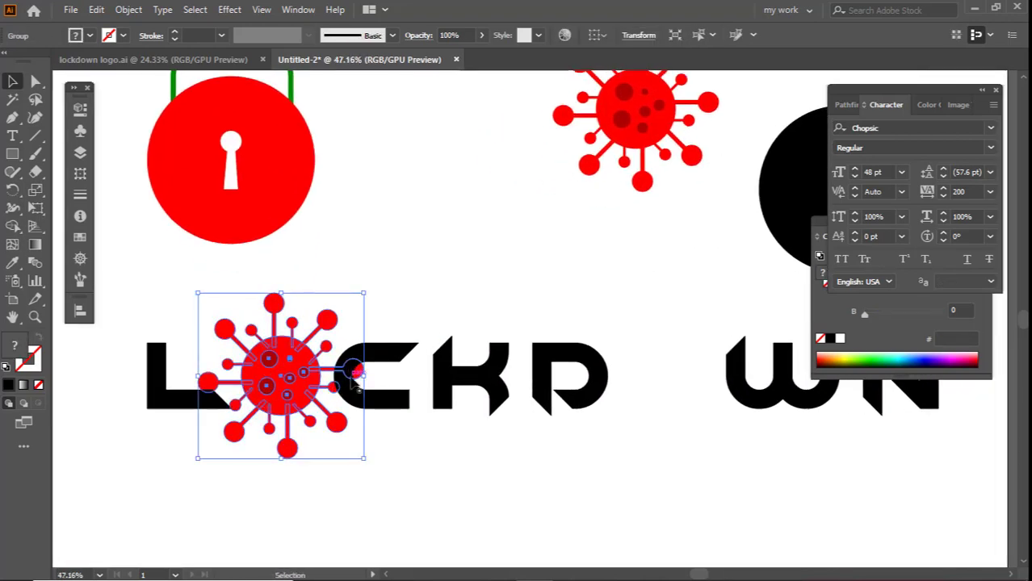
left_click_drag(364, 373, 360, 375)
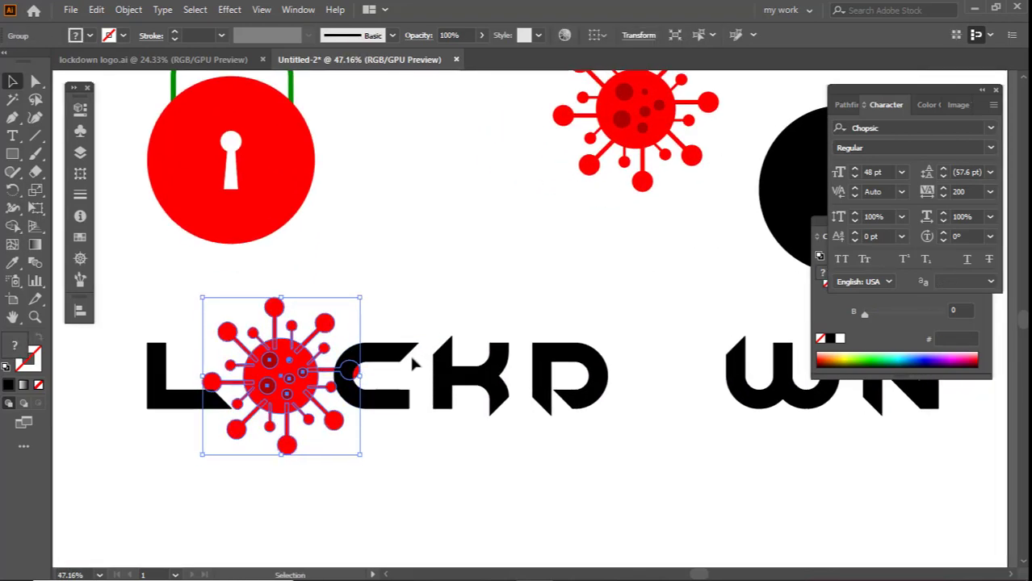
Step: Duplicate the small virus icon into the second O's gap, between D and W, level with the first one
left_click_drag(274, 384, 660, 382)
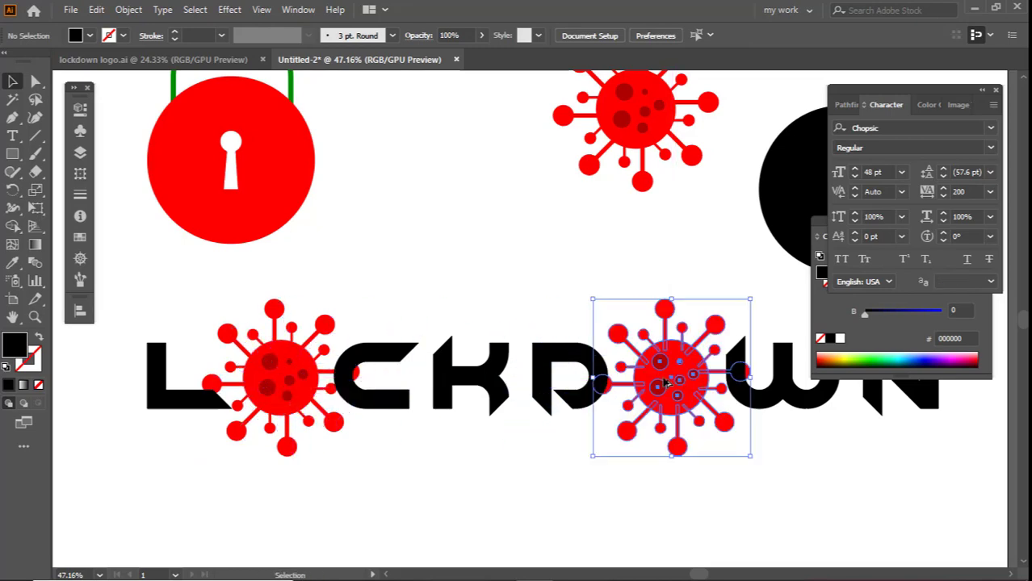
left_click_drag(615, 317, 575, 311)
left_click(534, 317)
left_click_drag(520, 304, 458, 327)
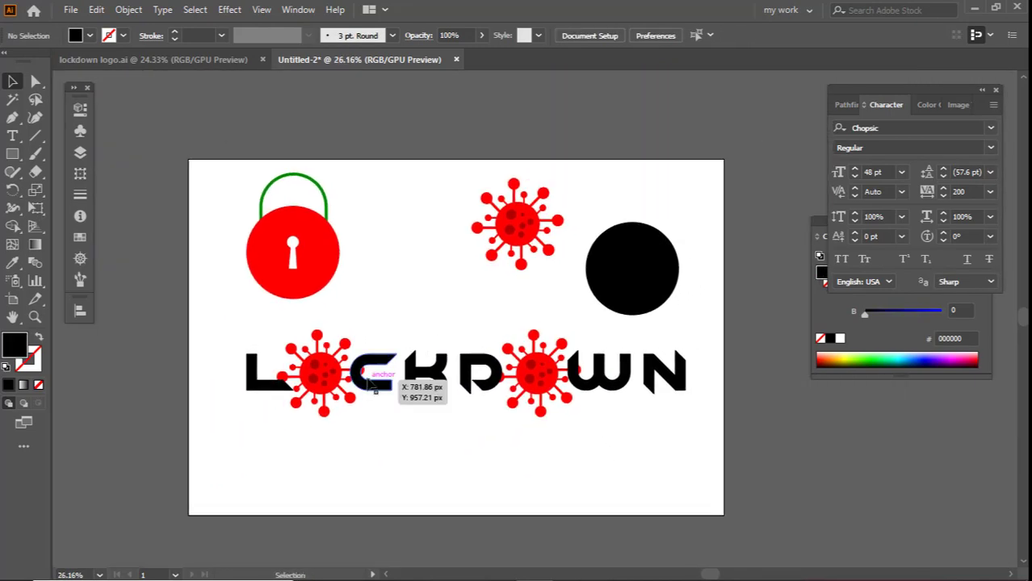
Step: Fill the letters L, C, K and D with red FF0000
scroll(336, 362, "up", 1)
left_click(242, 386)
left_click_drag(391, 335, 494, 373)
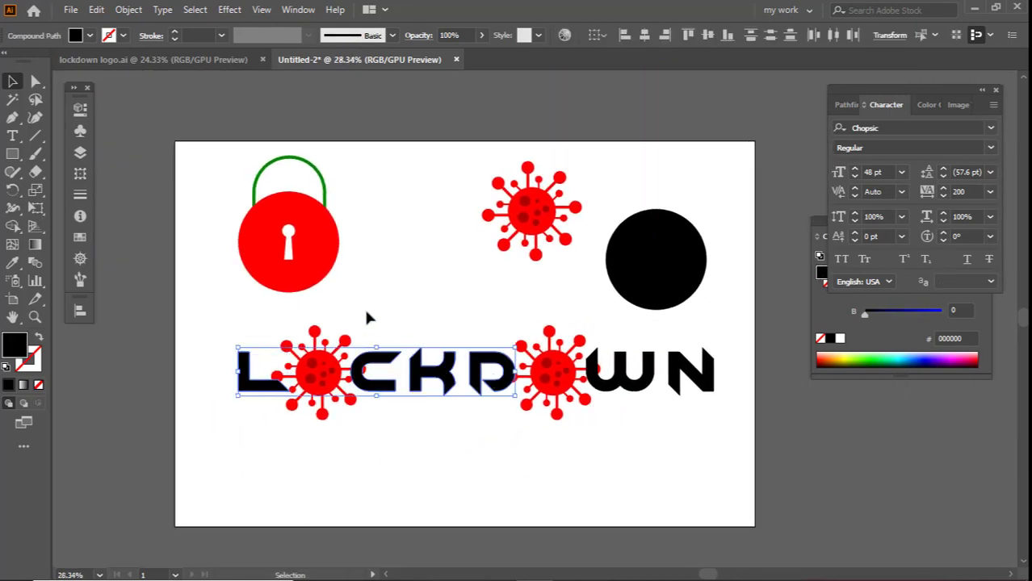
left_click(908, 297)
left_click(939, 264)
left_click(485, 297)
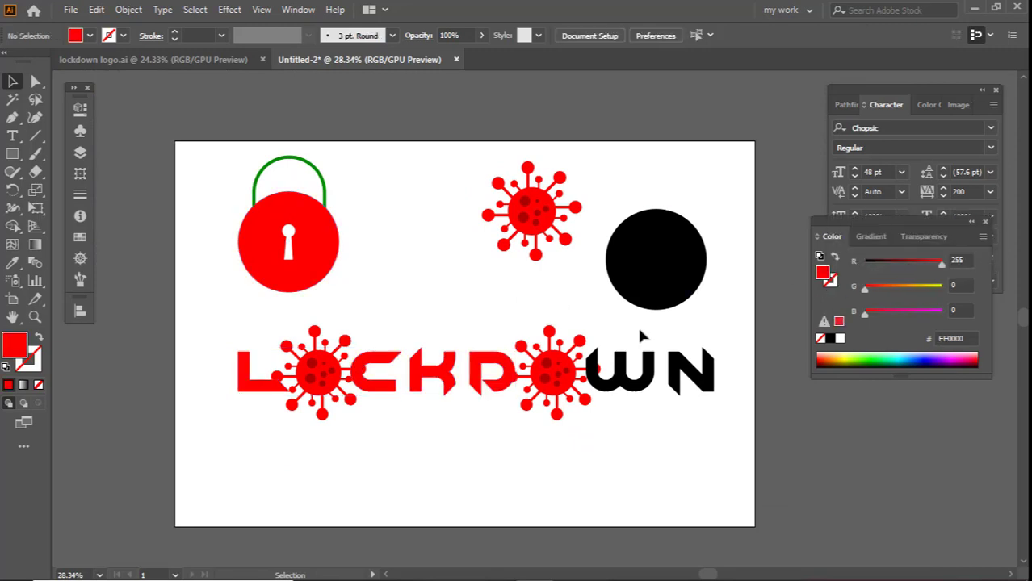
Step: Fill the letters D, W and N with the green 008E00 sampled from the padlock's shackle
left_click(514, 368)
left_click(570, 353, "shift")
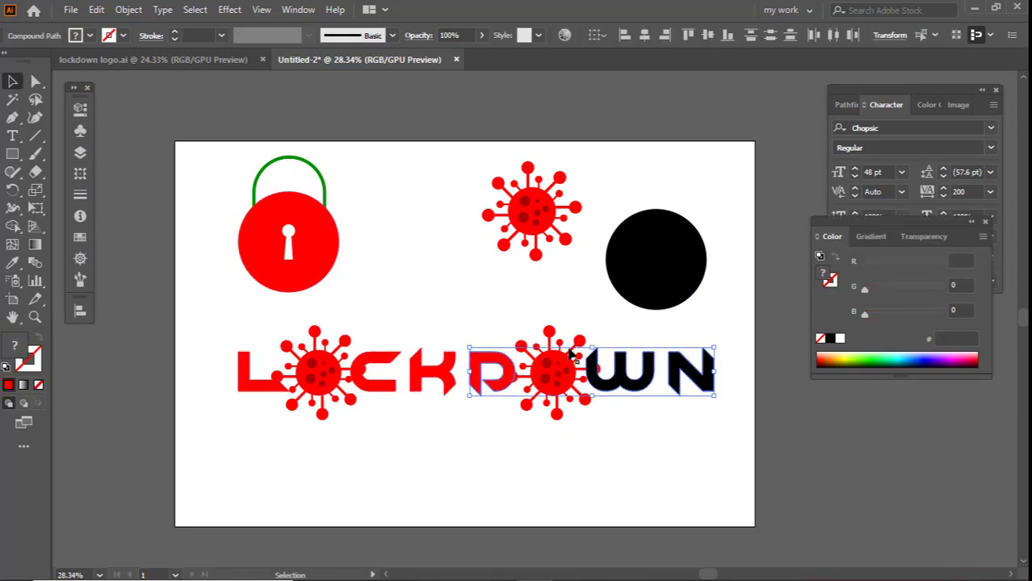
key("i")
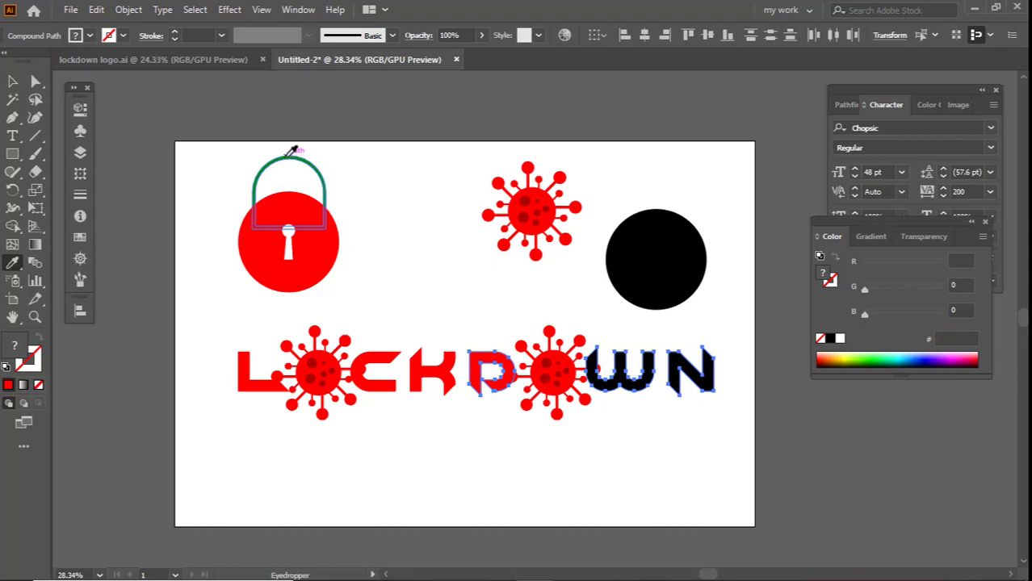
left_click(293, 151)
key("v")
left_click(387, 272)
scroll(408, 281, "up", 1)
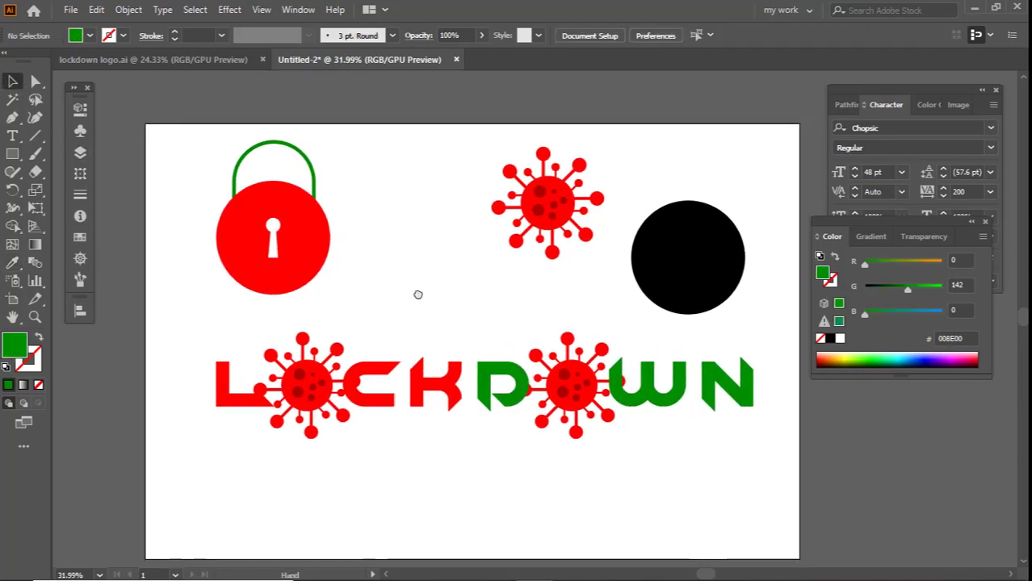
Step: Scale down the whole LOCKDOWN word with its two virus icons proportionally and shift it to the right on the artboard
left_click_drag(417, 295, 391, 299)
left_click_drag(446, 425, 696, 454)
left_click_drag(732, 387, 674, 390)
left_click_drag(514, 396, 554, 399)
left_click(445, 337)
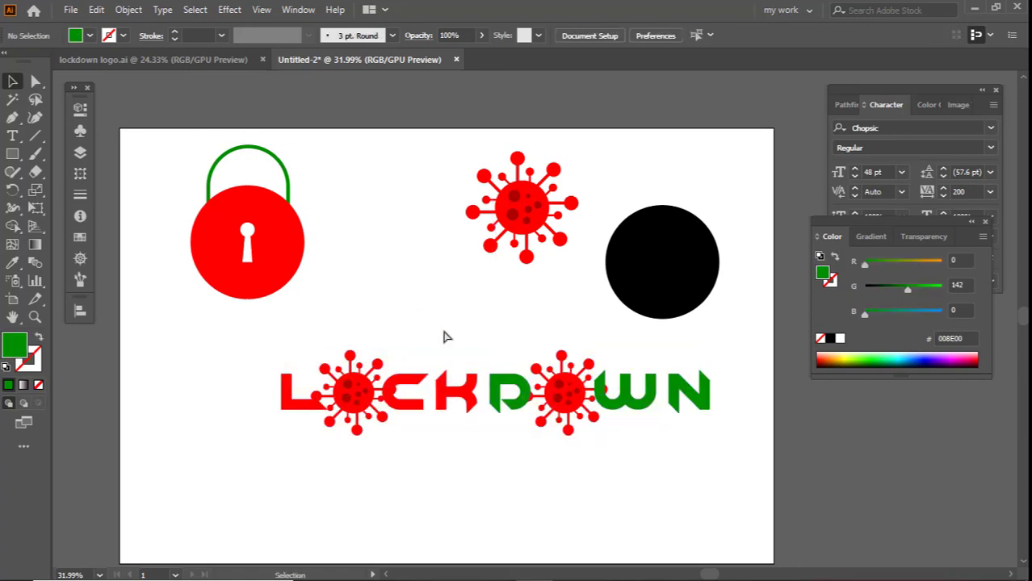
Step: Move the padlock directly in front of the letter L and scale it down so it sits beside the word
scroll(379, 322, "up", 1)
left_click(264, 241)
left_click_drag(263, 241, 242, 387)
left_click_drag(226, 390, 252, 401)
scroll(276, 410, "up", 2)
left_click_drag(272, 367, 277, 371)
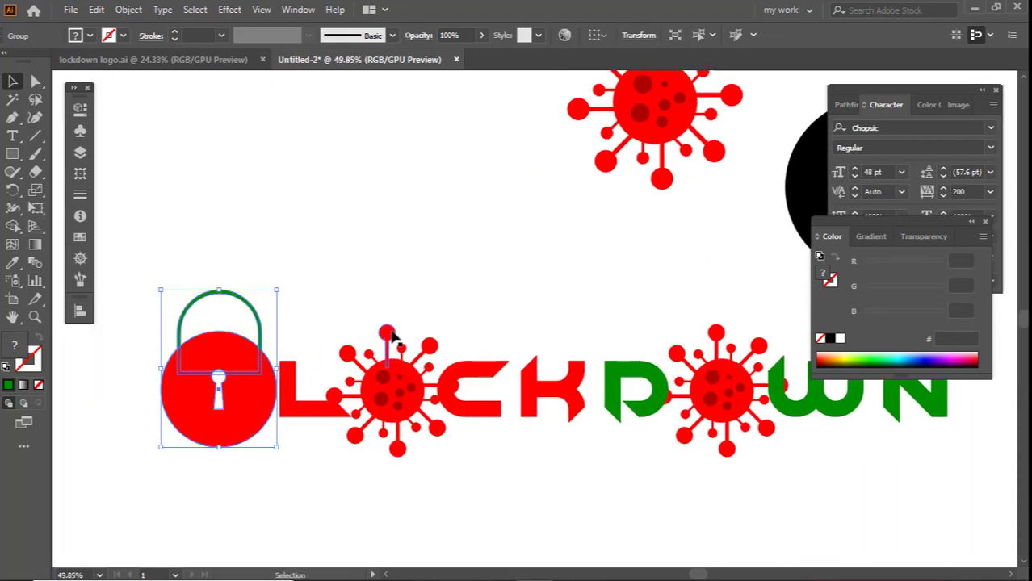
left_click(394, 288)
scroll(525, 355, "down", 2)
scroll(485, 299, "right", 3)
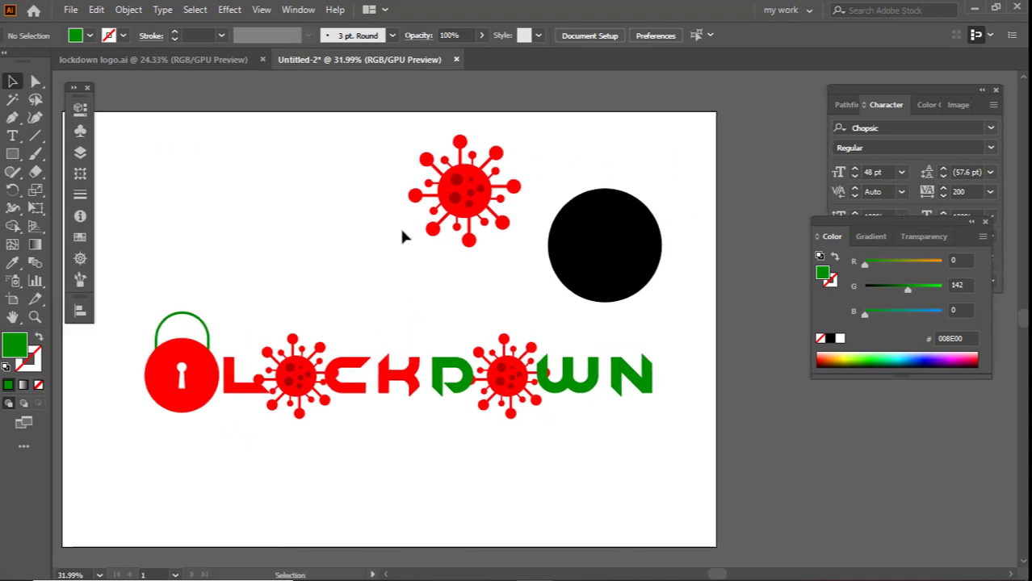
scroll(403, 357, "up", 1)
left_click_drag(378, 341, 401, 356)
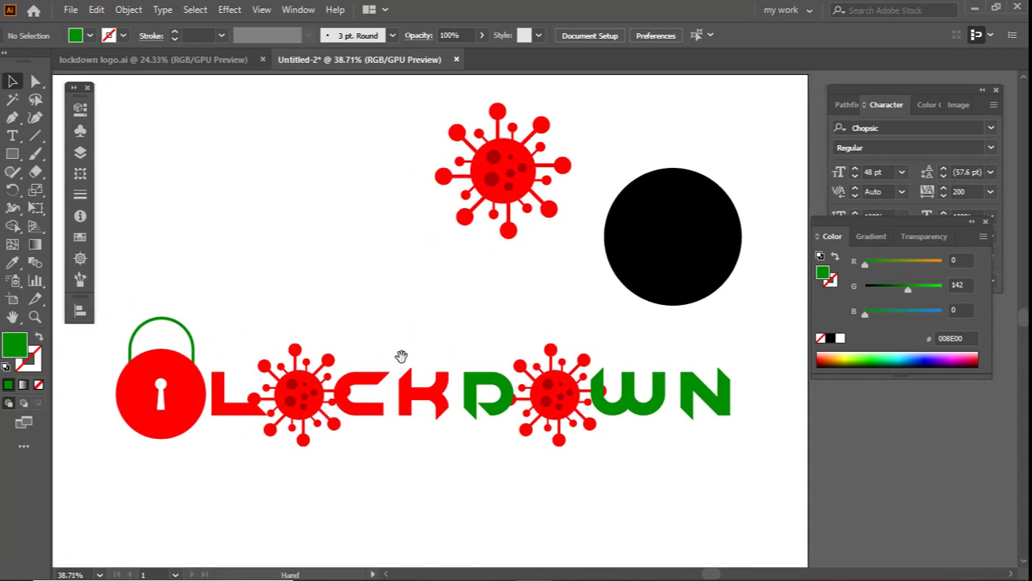
scroll(178, 343, "up", 1)
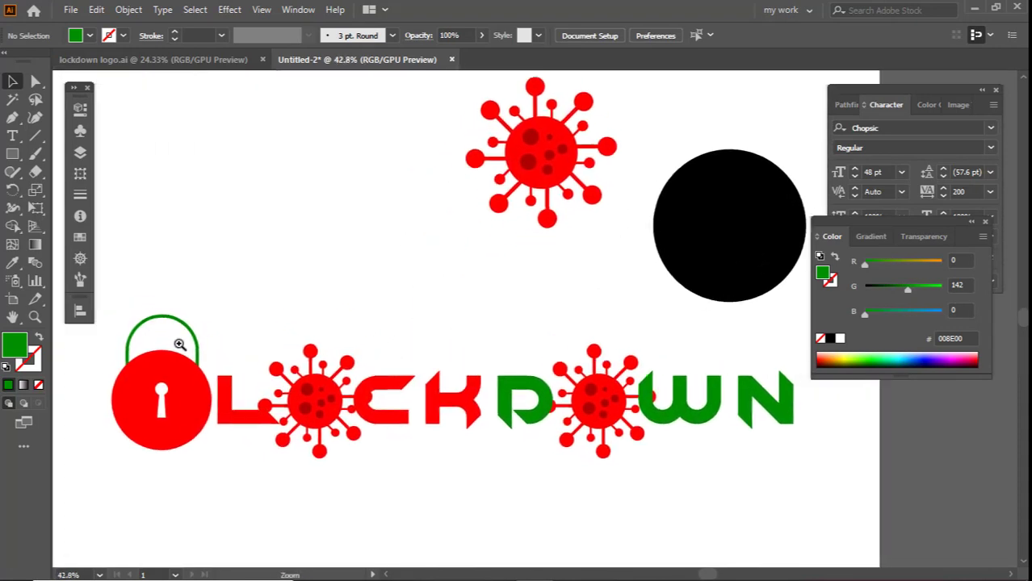